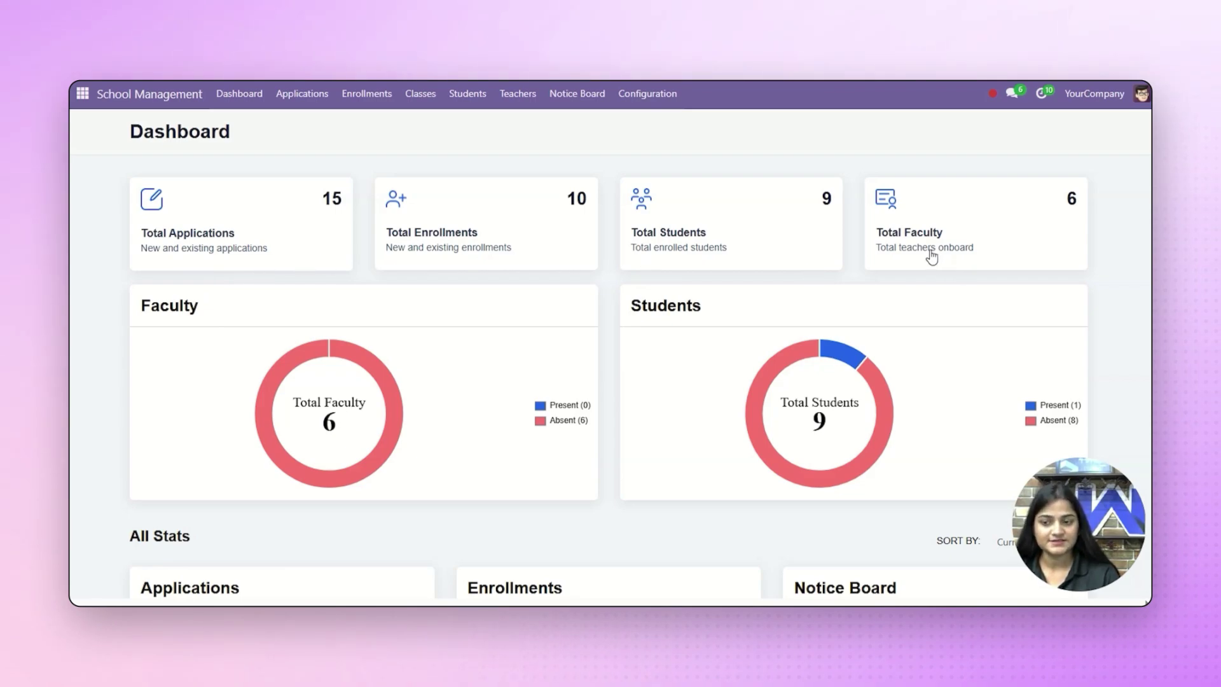
Step: Look over the dashboard's class sessions, notice board and assignments, then show the Configuration menu
{"action": "scroll", "coordinate": [355, 384], "scroll_direction": "down", "scroll_amount": 1}
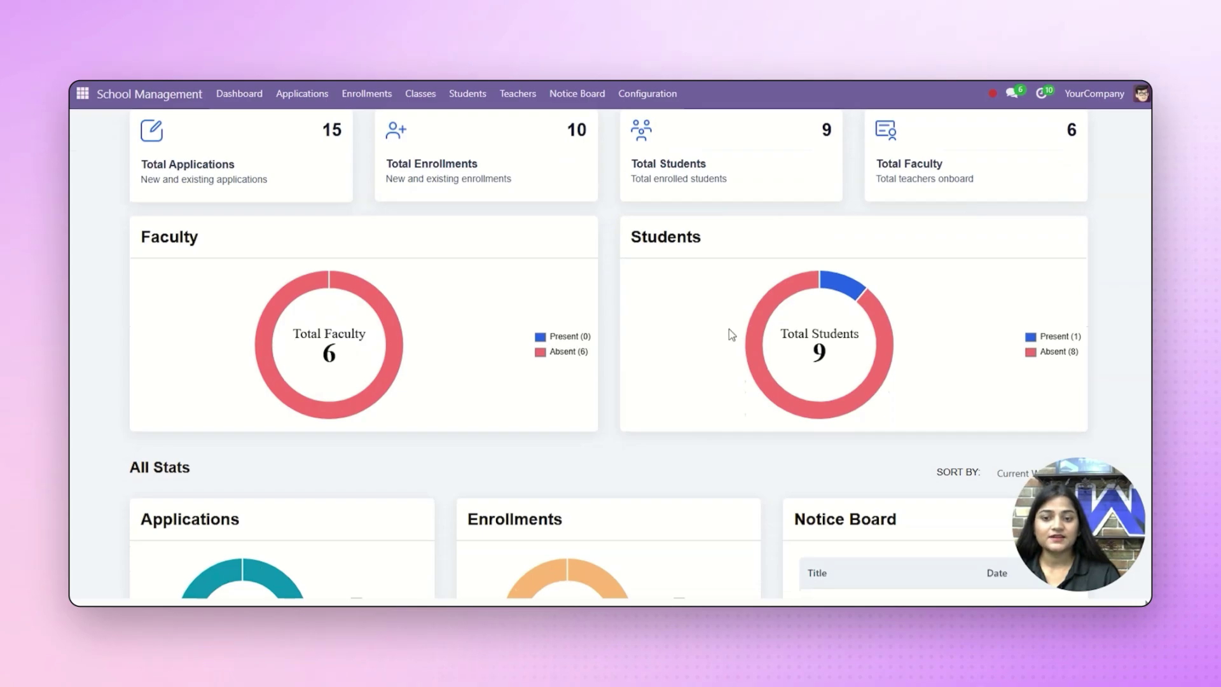
{"action": "scroll", "coordinate": [731, 335], "scroll_direction": "down", "scroll_amount": 4}
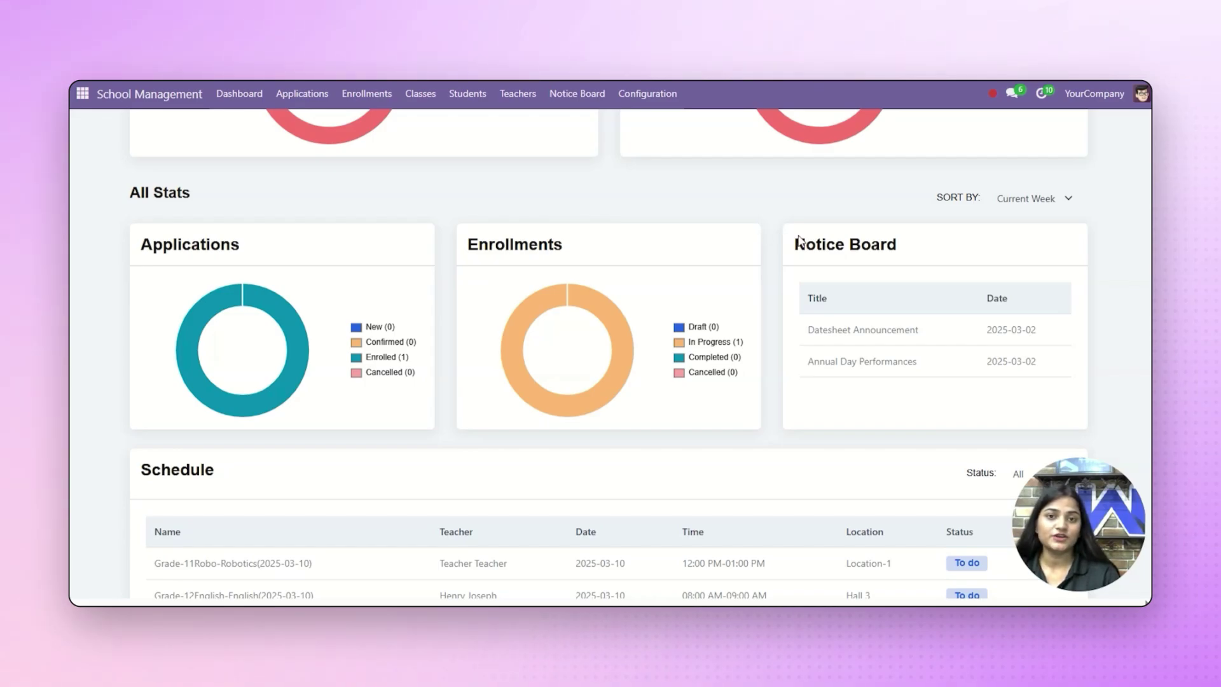
{"action": "scroll", "coordinate": [208, 493], "scroll_direction": "down", "scroll_amount": 3}
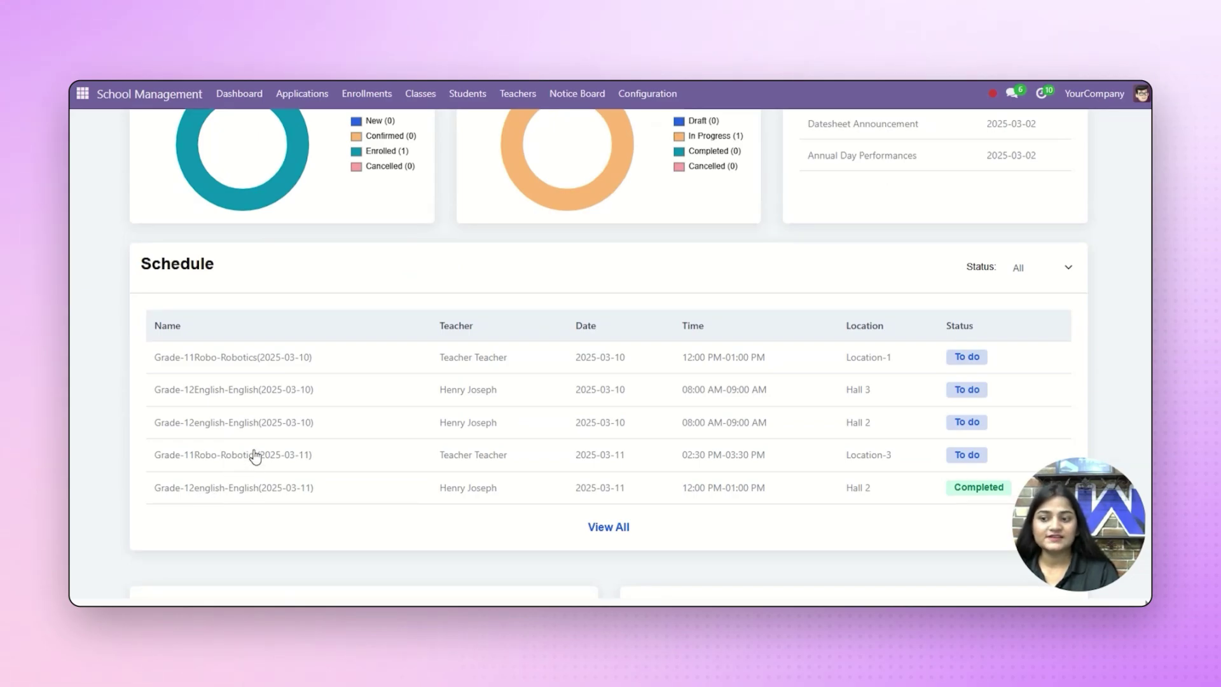
{"action": "scroll", "coordinate": [255, 455], "scroll_direction": "down", "scroll_amount": 3}
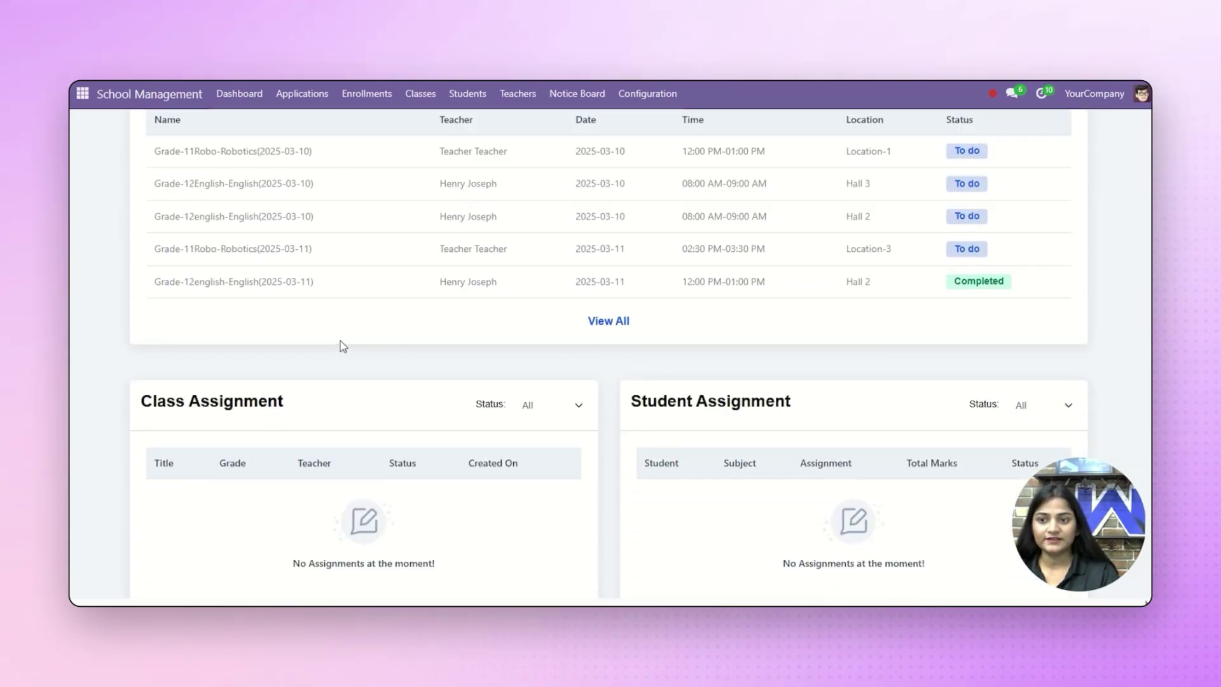
{"action": "scroll", "coordinate": [342, 345], "scroll_direction": "up", "scroll_amount": 8}
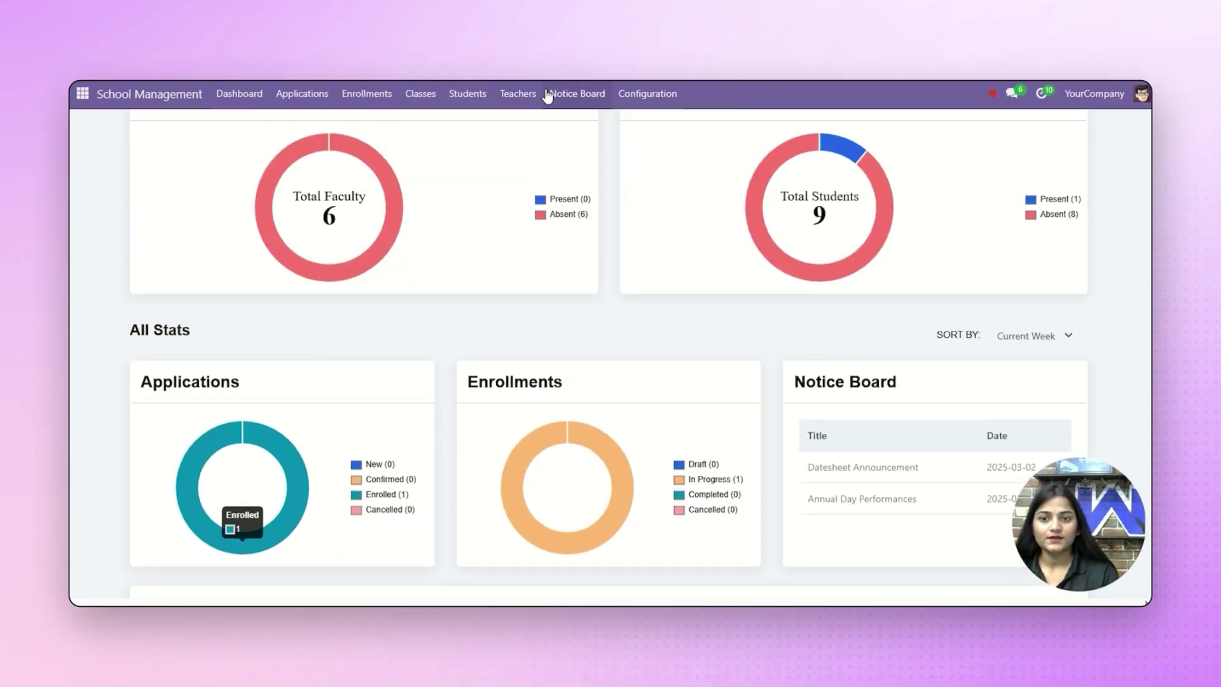
{"action": "left_click", "coordinate": [640, 100]}
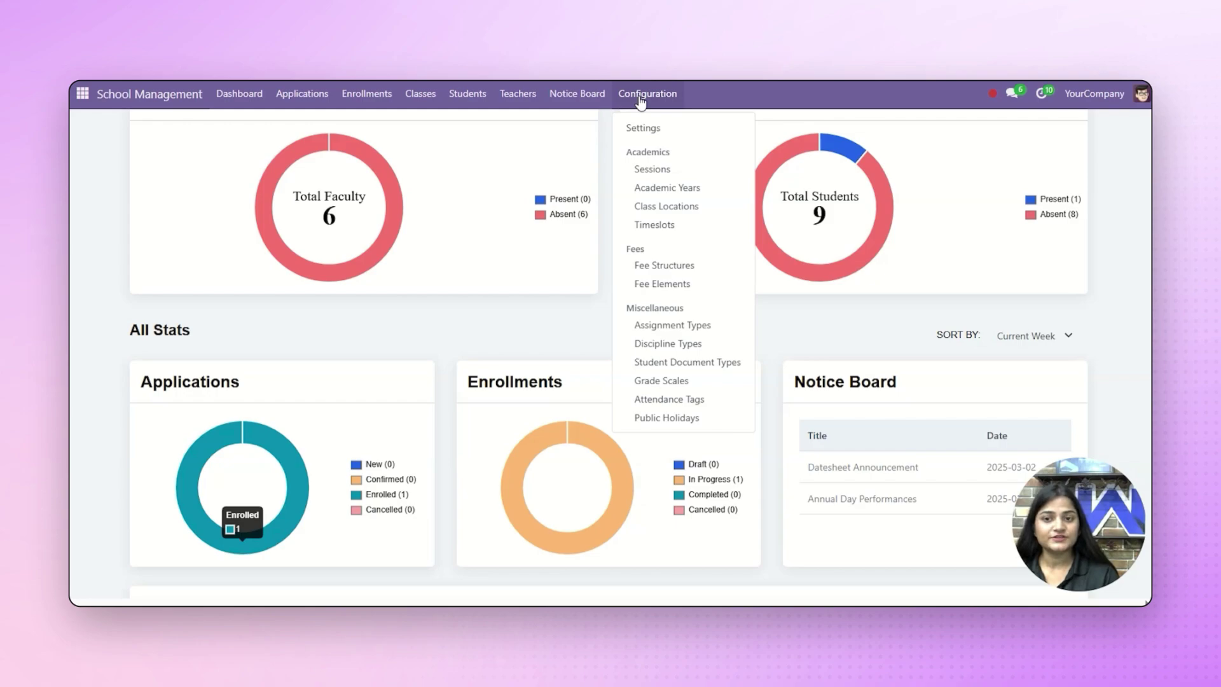
Step: Review the Primary Grade Scale's scale lines, then list Grade-1 through Grade-12
{"action": "left_click", "coordinate": [674, 381]}
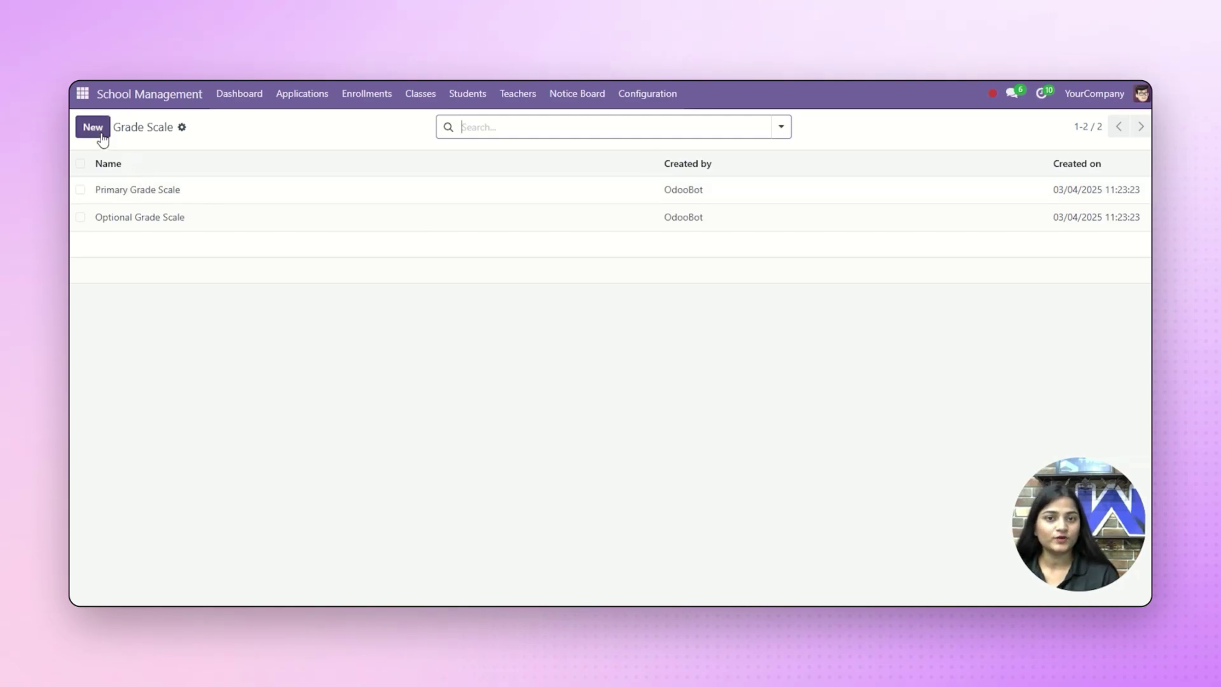
{"action": "left_click", "coordinate": [186, 189]}
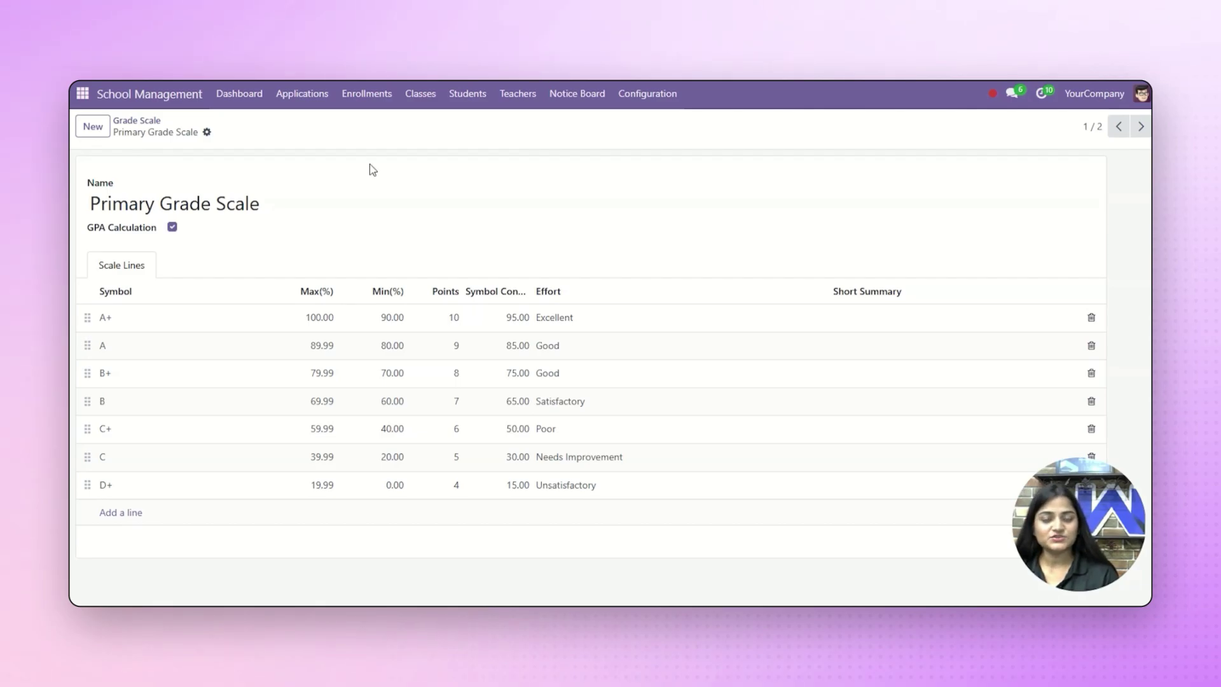
{"action": "left_click", "coordinate": [420, 94]}
{"action": "left_click", "coordinate": [419, 167]}
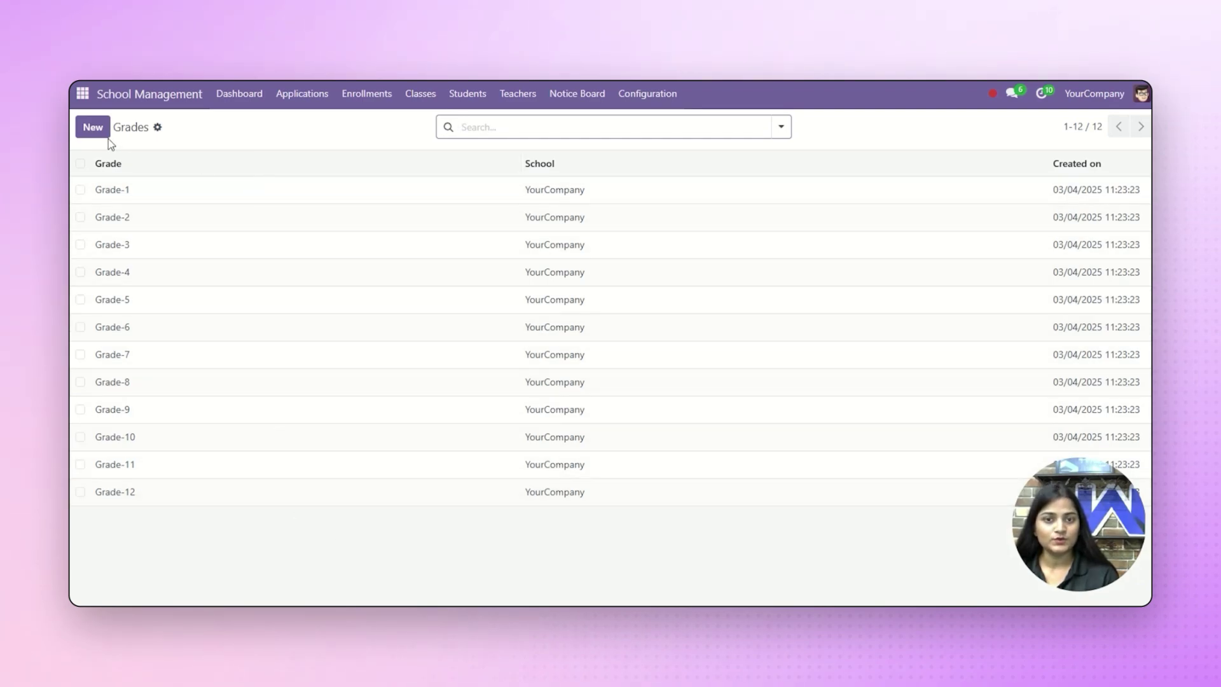
Step: Review Grade-4's subjects, browse the 48 grade subjects, and start a new Grade Subject
{"action": "left_click", "coordinate": [176, 282]}
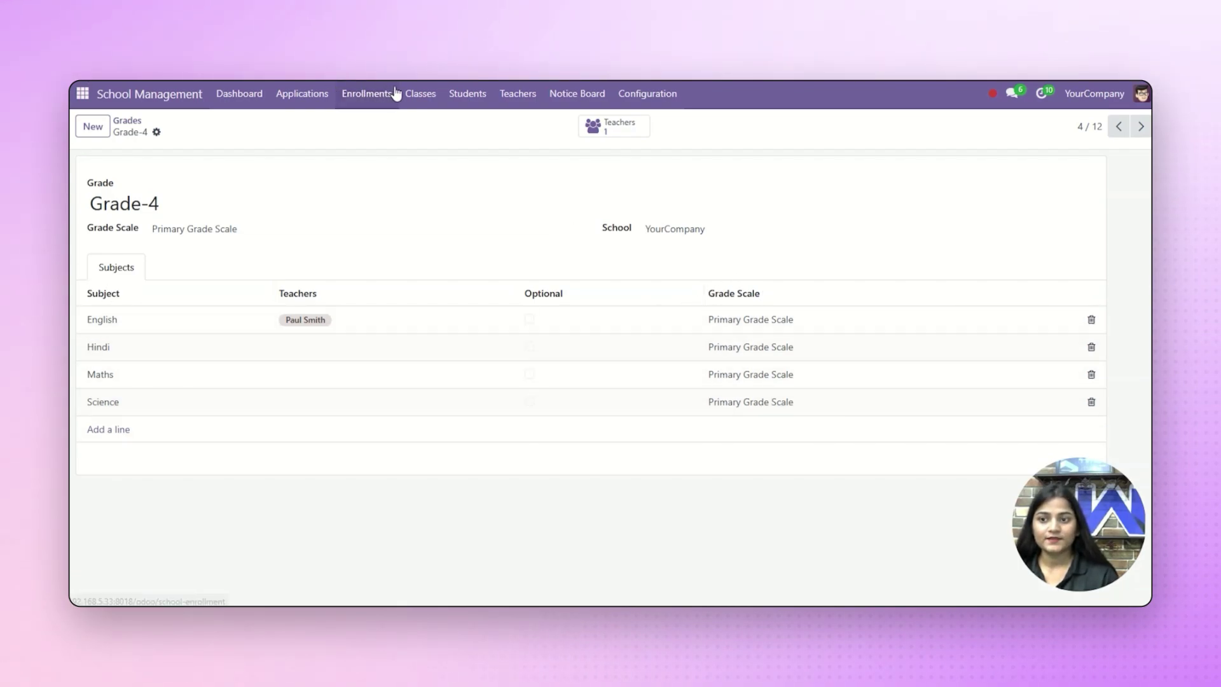
{"action": "left_click", "coordinate": [417, 93]}
{"action": "mouse_move", "coordinate": [468, 93]}
{"action": "mouse_move", "coordinate": [425, 95]}
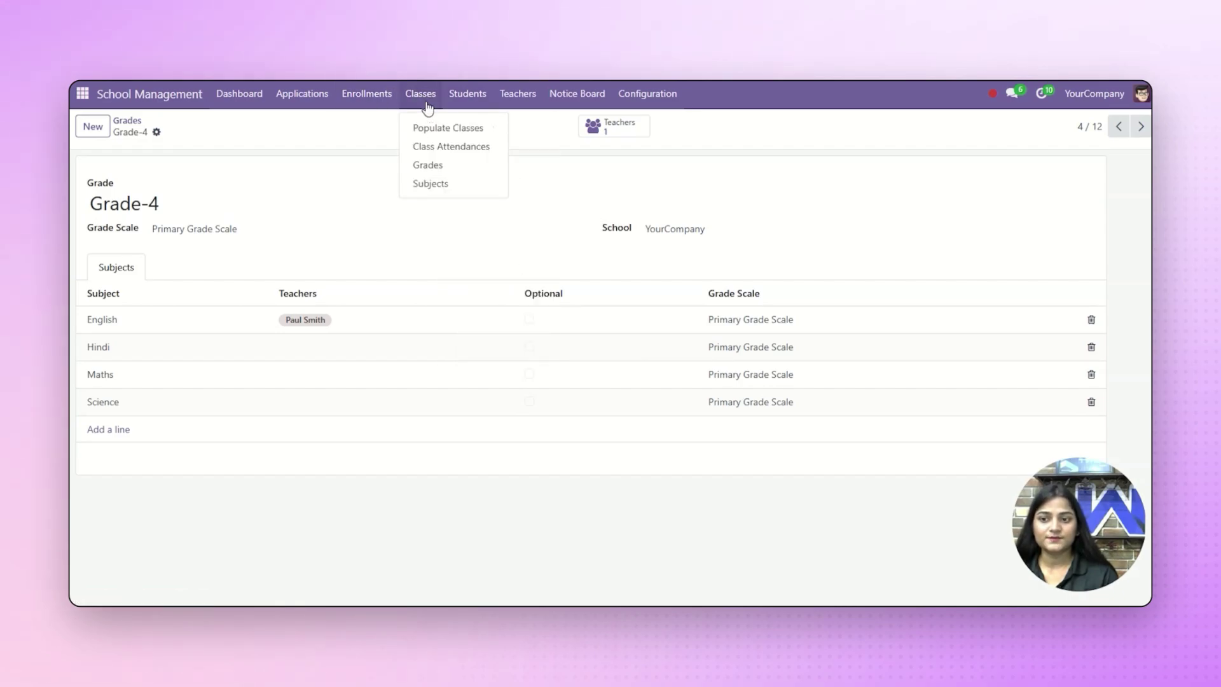
{"action": "left_click", "coordinate": [435, 183]}
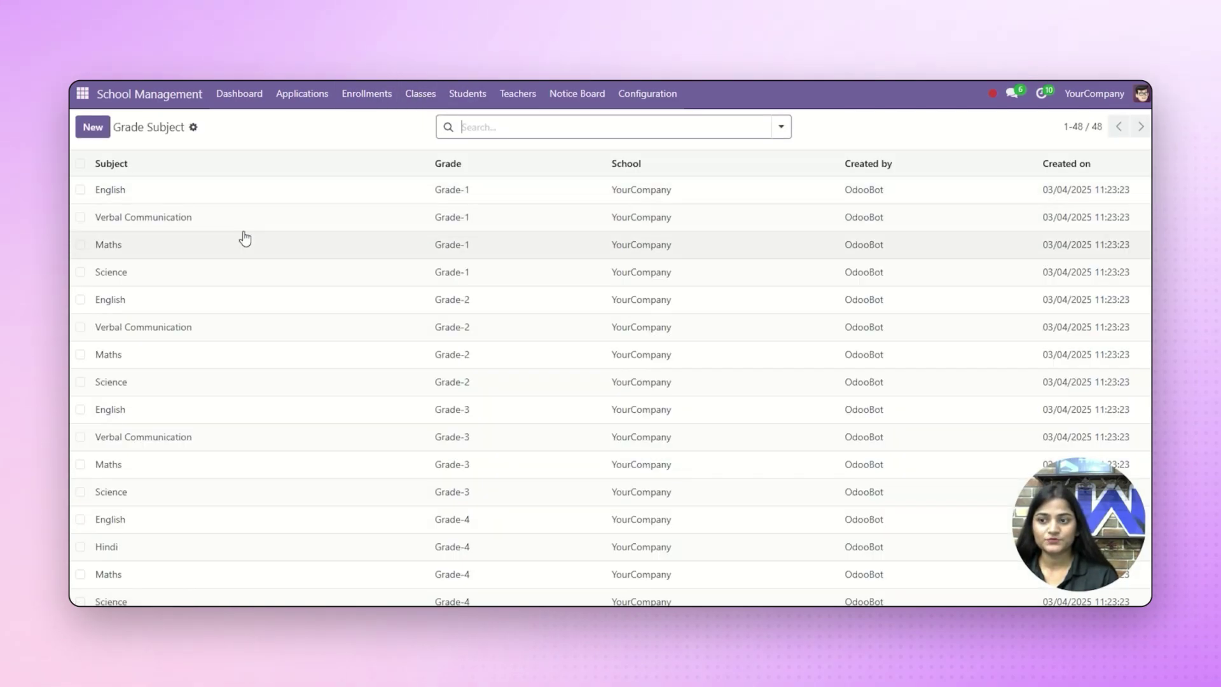
{"action": "scroll", "coordinate": [244, 248], "scroll_direction": "down", "scroll_amount": 8}
{"action": "scroll", "coordinate": [244, 256], "scroll_direction": "up", "scroll_amount": 8}
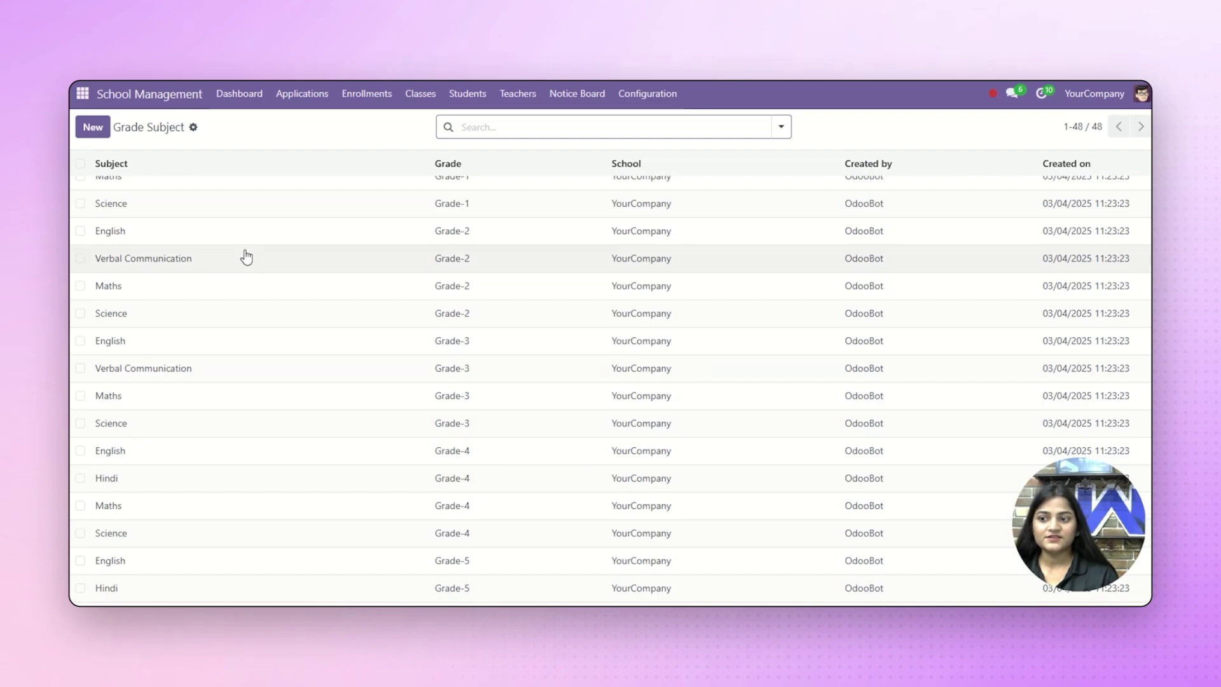
{"action": "left_click", "coordinate": [94, 129]}
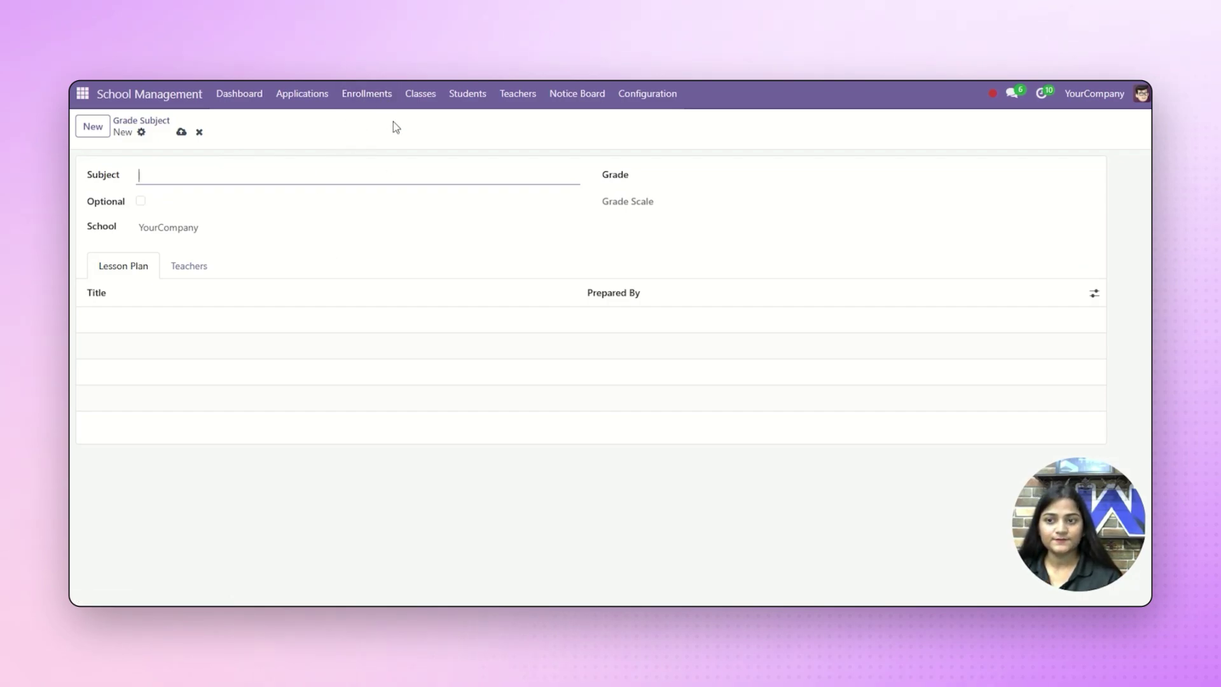
Step: Open the first teacher's record from the Teachers list of six
{"action": "left_click", "coordinate": [516, 98]}
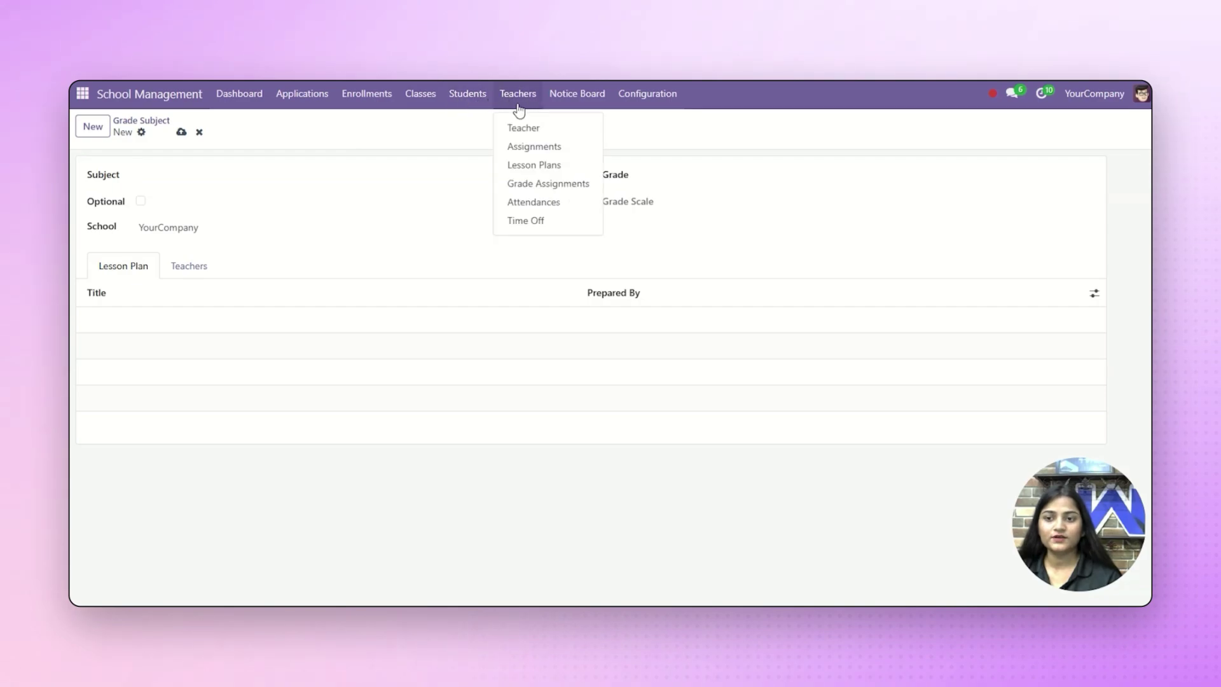
{"action": "left_click", "coordinate": [525, 128]}
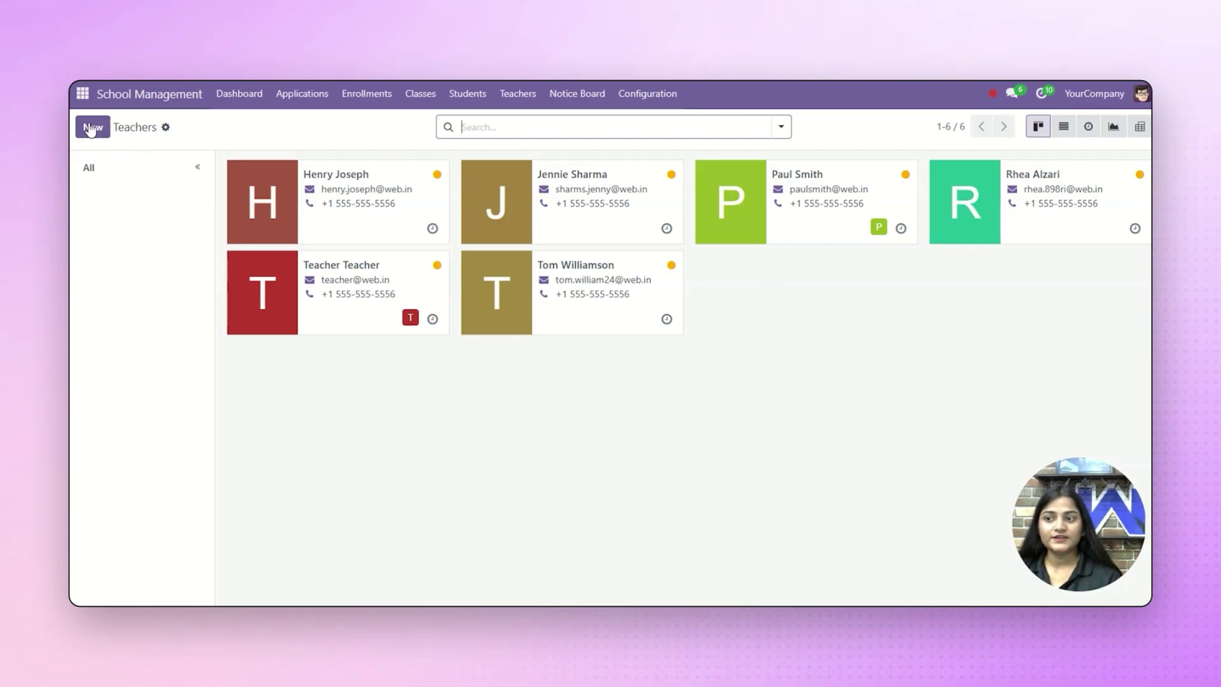
{"action": "left_click", "coordinate": [383, 230]}
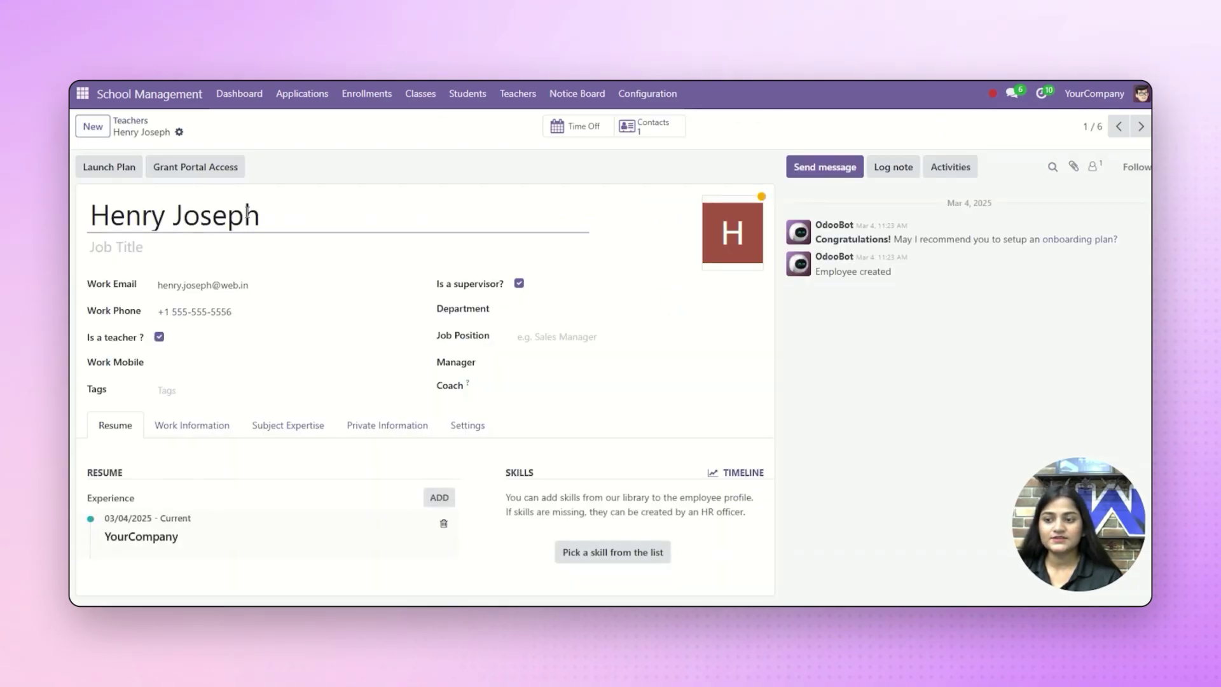
Step: Browse the teacher's Work Information, Subjects, Private Information and Settings tabs, ending on Resume
{"action": "left_click", "coordinate": [204, 426]}
{"action": "left_click", "coordinate": [263, 426]}
{"action": "left_click", "coordinate": [362, 426]}
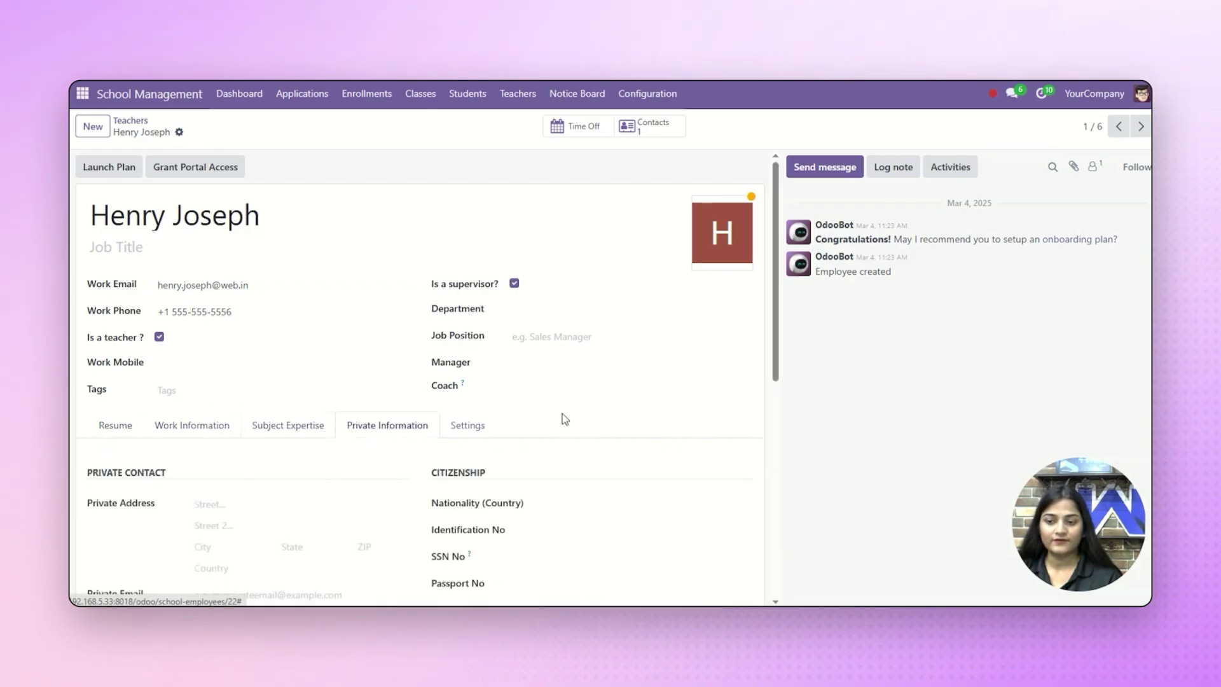
{"action": "left_click", "coordinate": [483, 425]}
{"action": "left_click", "coordinate": [109, 426]}
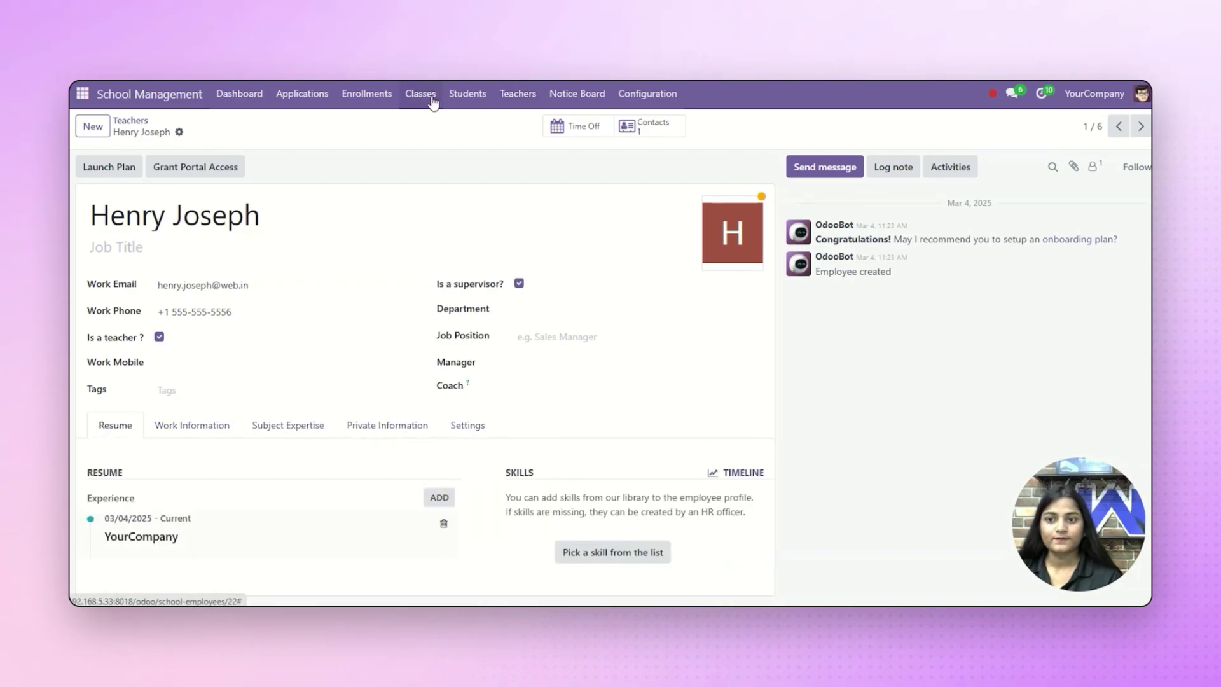
{"action": "left_click", "coordinate": [648, 95]}
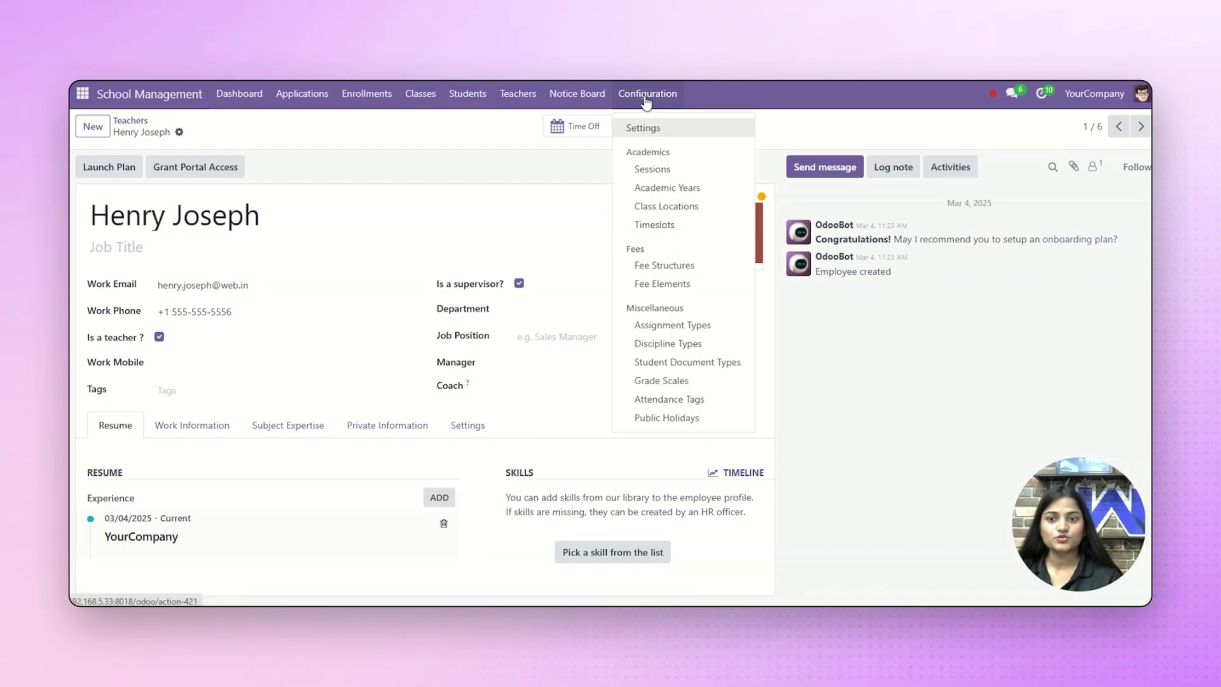
Step: View the Timeslots and Class Locations lists, then the three 2025–2030 Sessions
{"action": "left_click", "coordinate": [653, 226]}
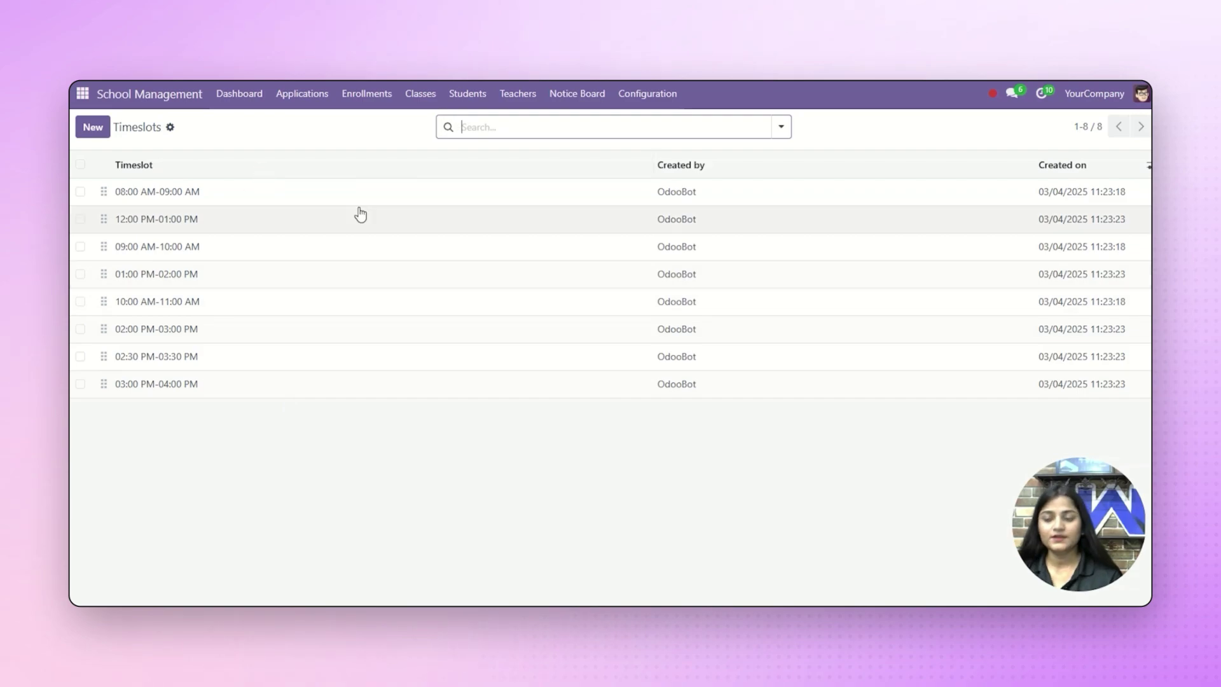
{"action": "left_click", "coordinate": [641, 95]}
{"action": "left_click", "coordinate": [667, 205]}
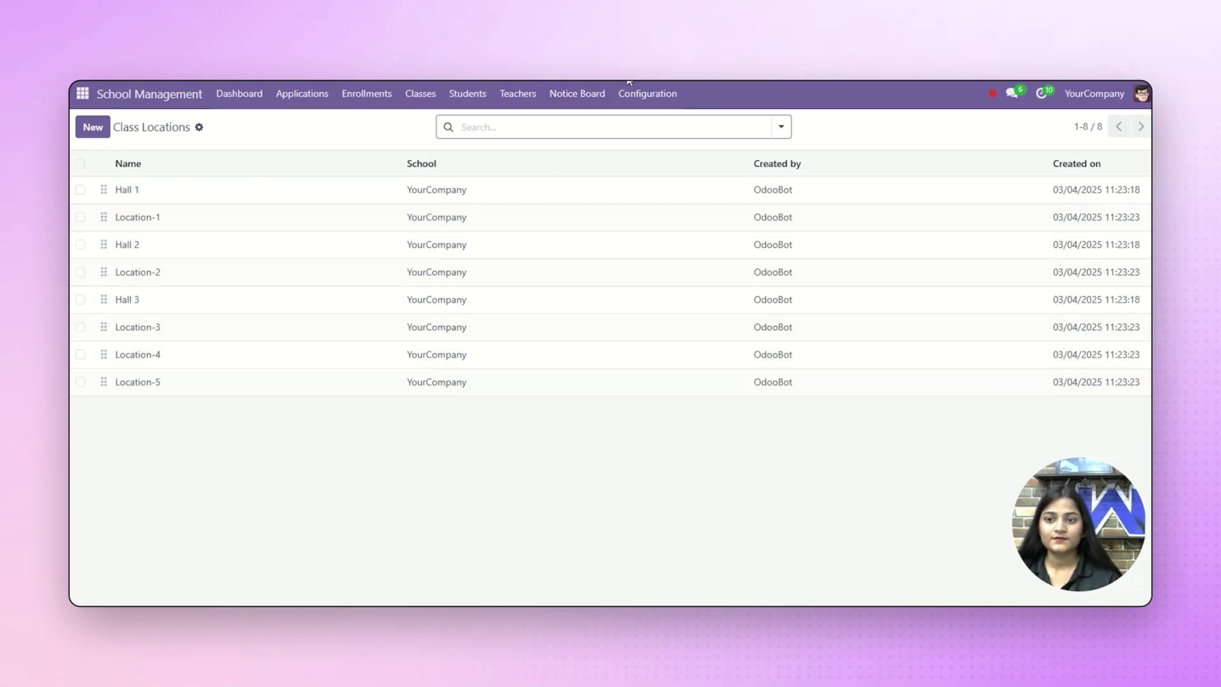
{"action": "left_click", "coordinate": [646, 95]}
{"action": "left_click", "coordinate": [653, 170]}
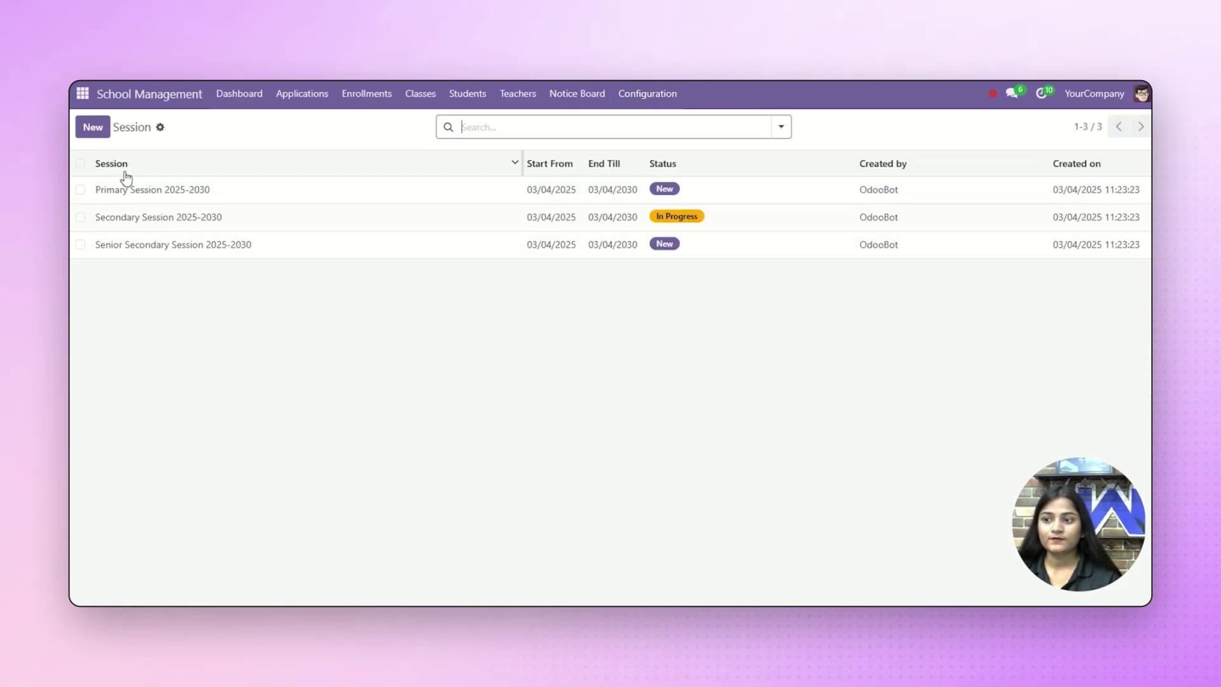
Step: Discard a new session form and start Primary Session 2025-2030 so it's In Progress
{"action": "left_click", "coordinate": [93, 127]}
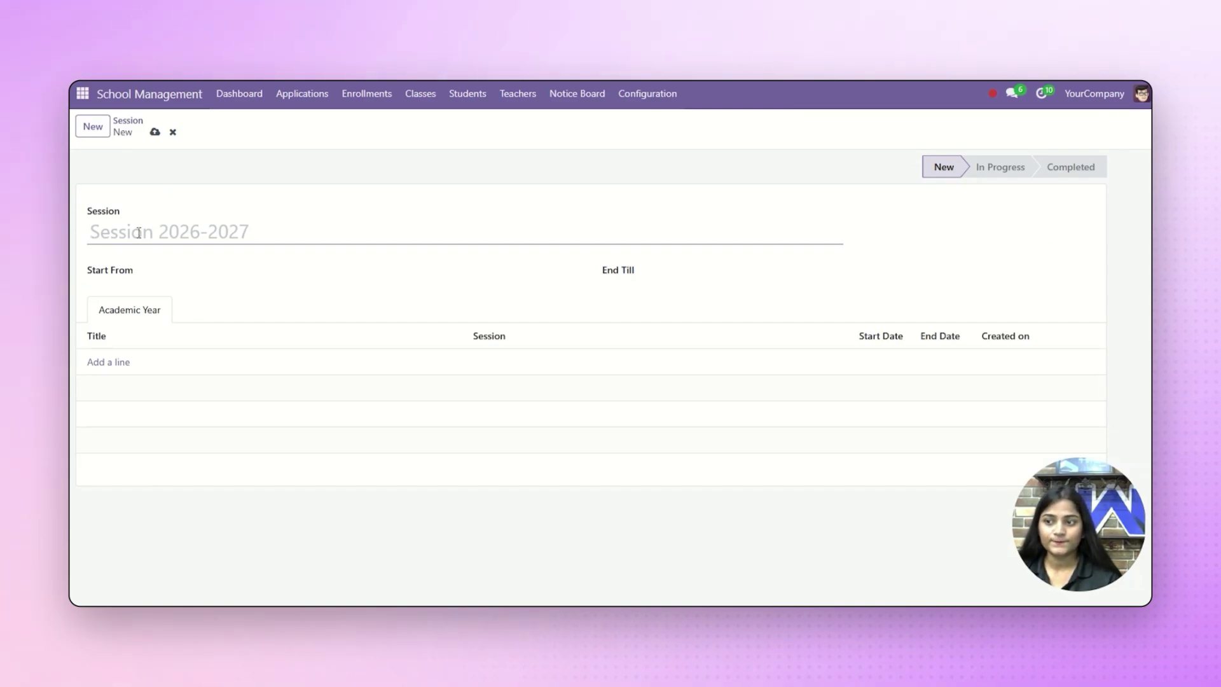
{"action": "left_click", "coordinate": [172, 132]}
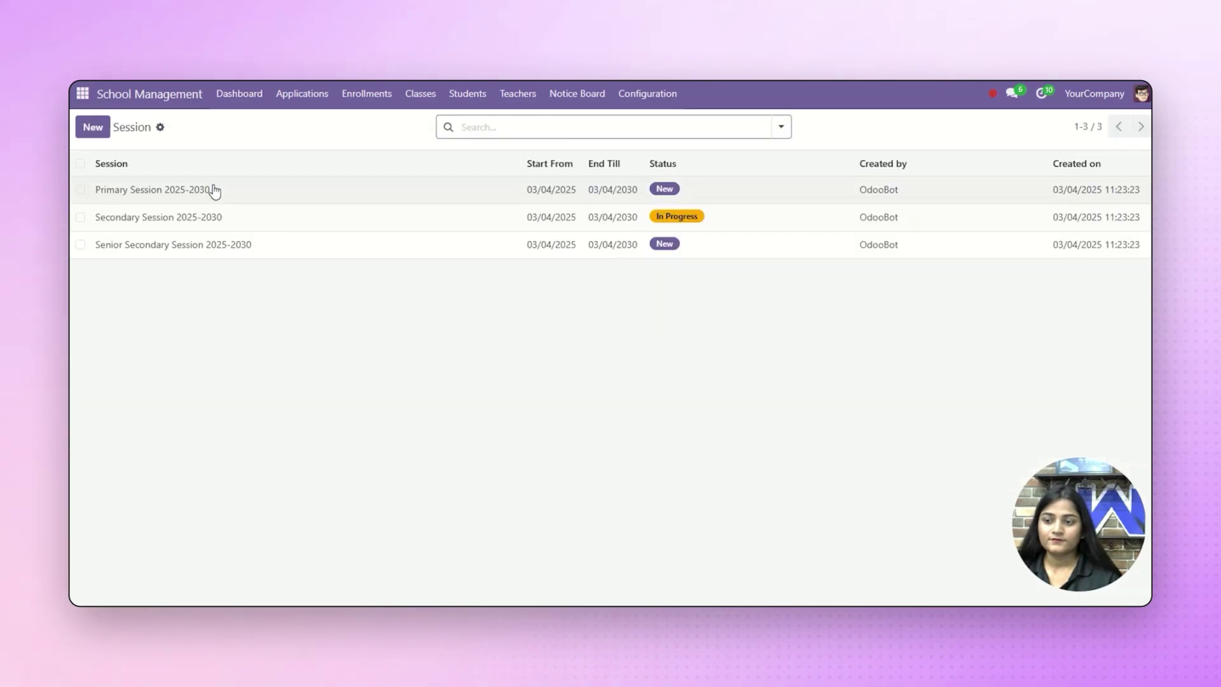
{"action": "left_click", "coordinate": [211, 185]}
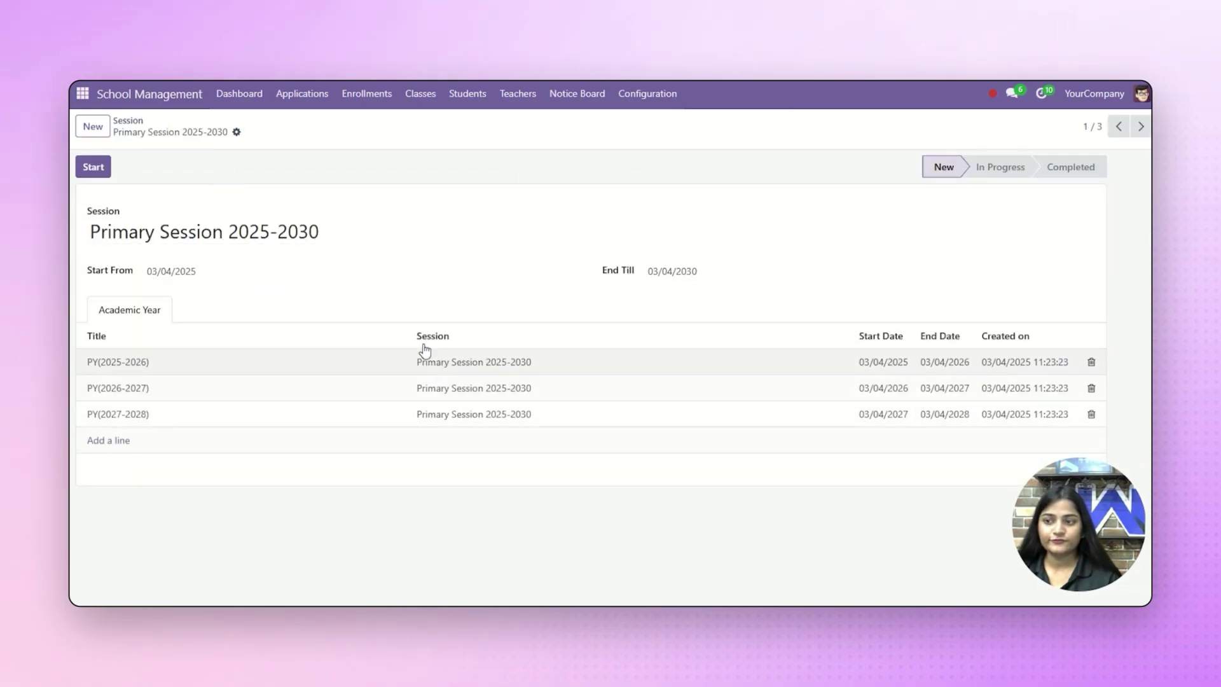
{"action": "left_click", "coordinate": [93, 168]}
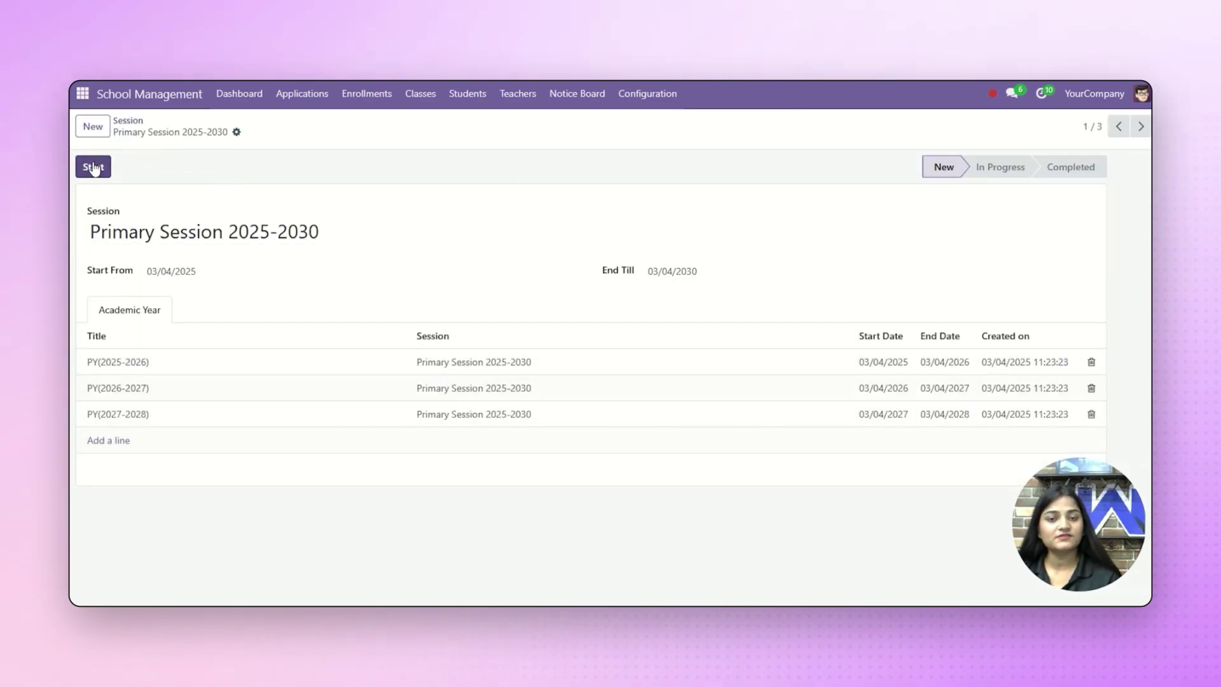
{"action": "left_click", "coordinate": [94, 168]}
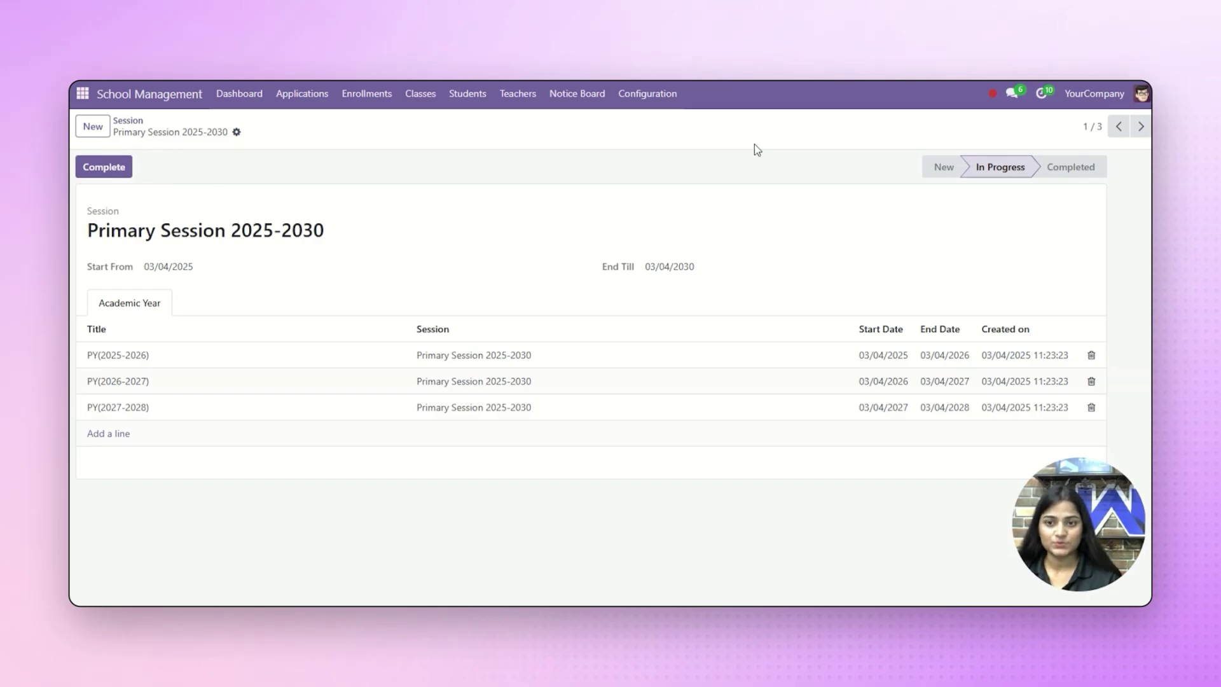
{"action": "left_click", "coordinate": [643, 95]}
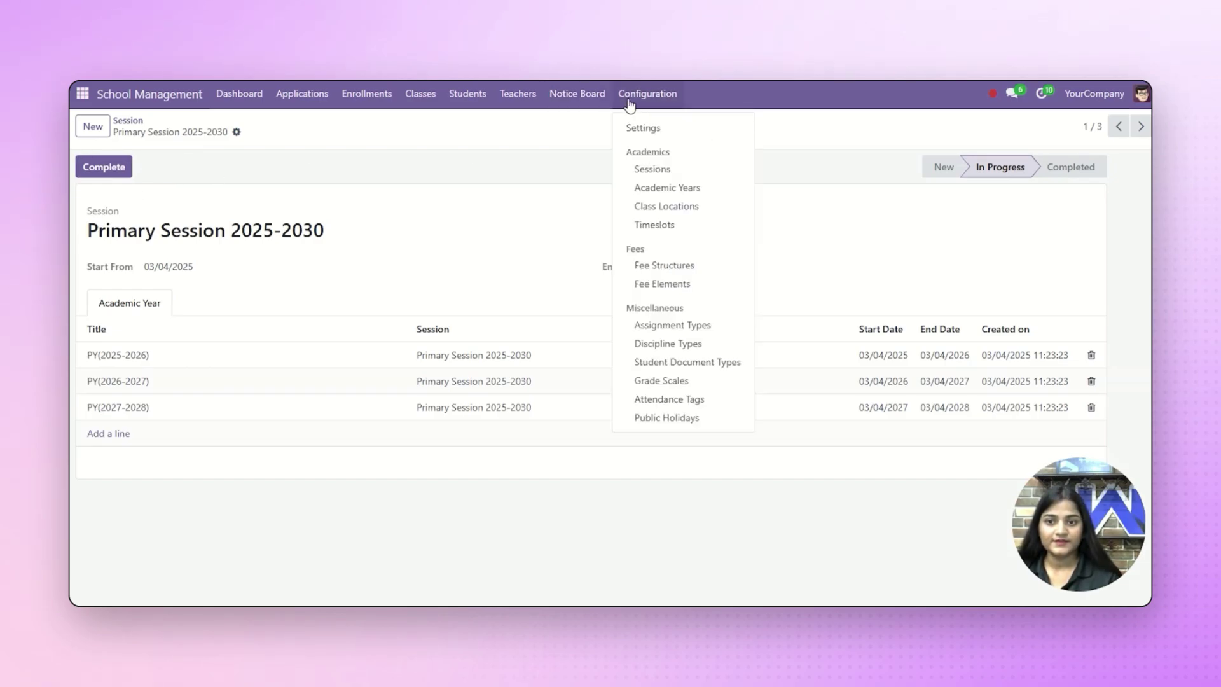
Step: Review the nine academic years and begin a new Academic Year record
{"action": "left_click", "coordinate": [669, 195]}
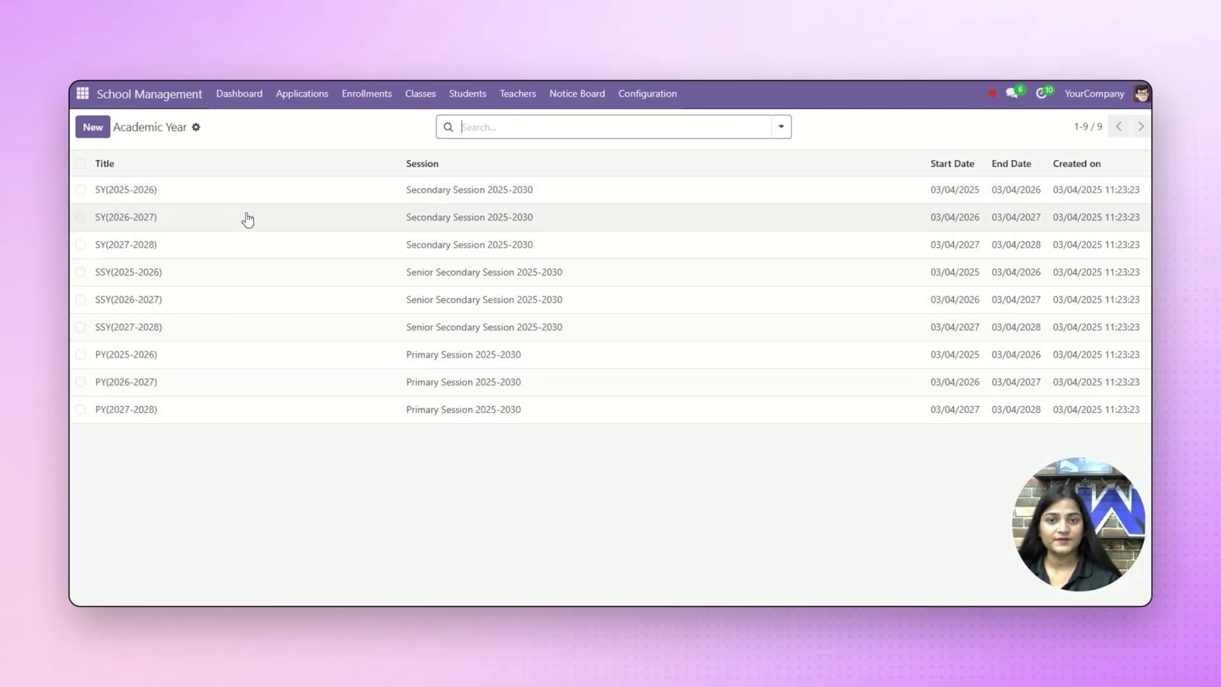
{"action": "left_click", "coordinate": [92, 127]}
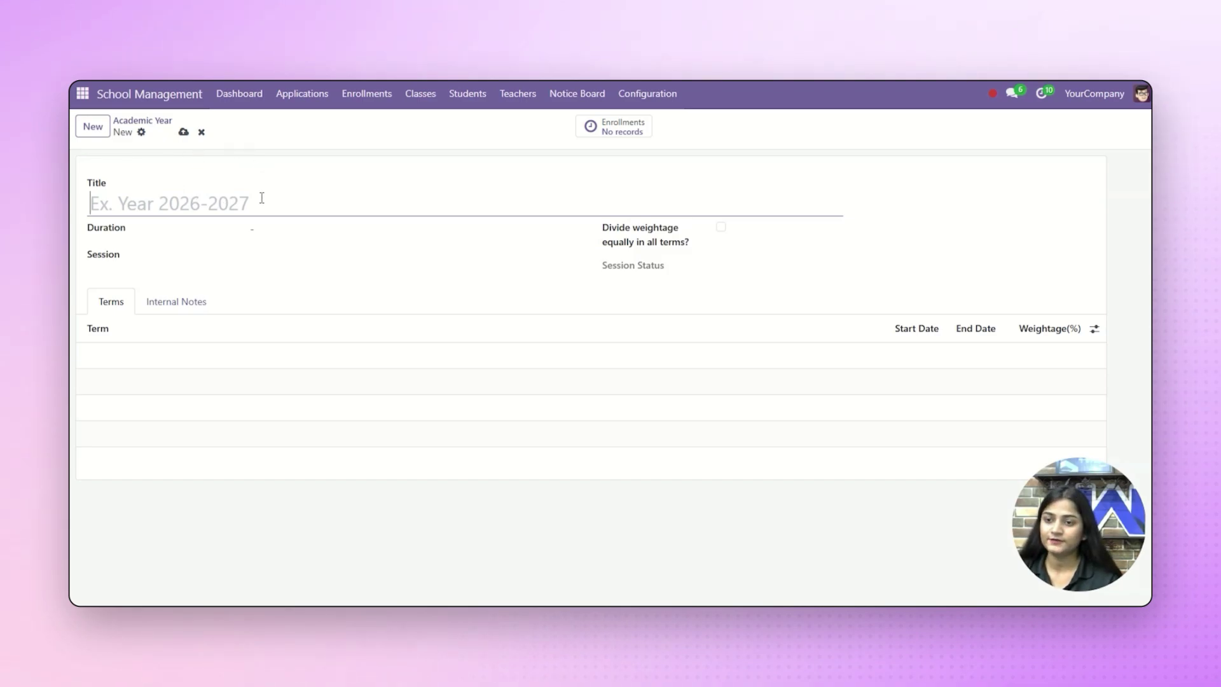
{"action": "left_click", "coordinate": [81, 96]}
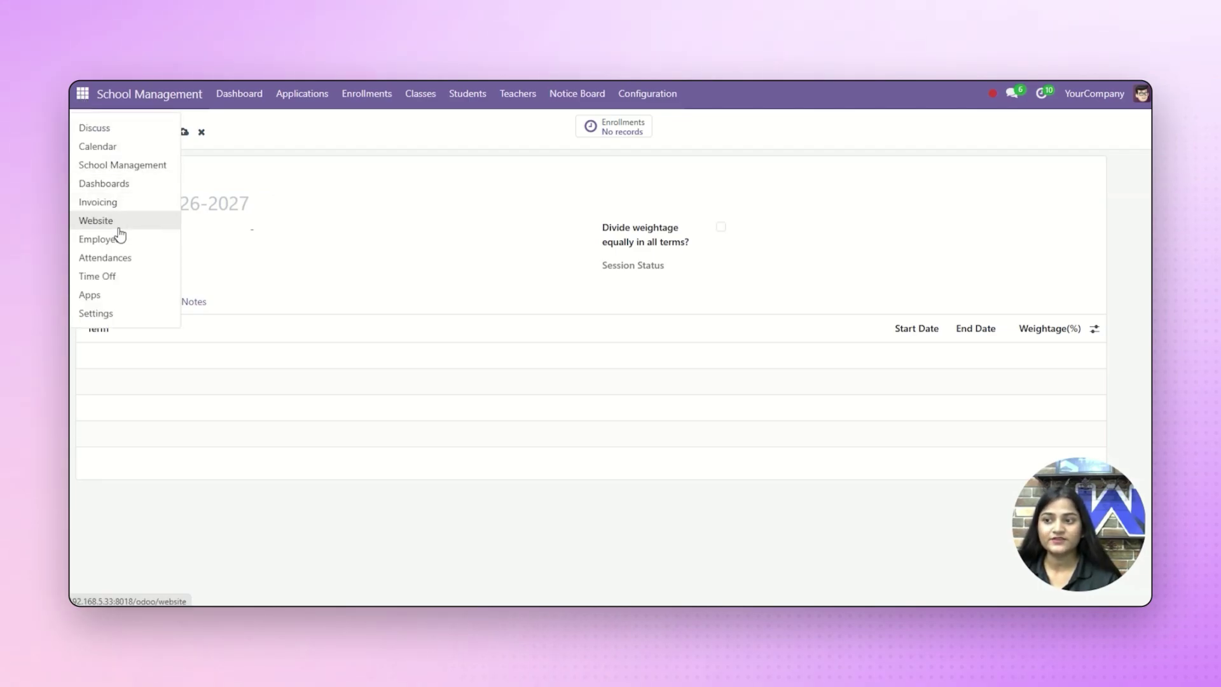
Step: Review the website's Admission Enquiry Form, then return to the School Management dashboard
{"action": "left_click", "coordinate": [97, 221]}
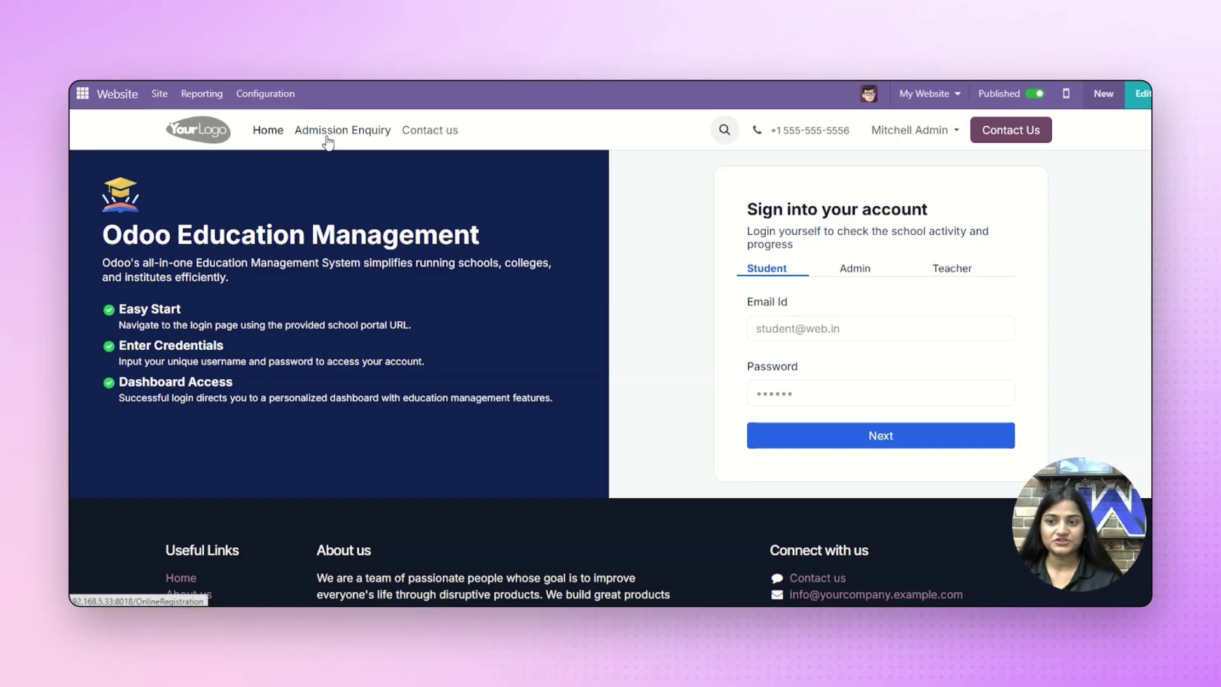
{"action": "left_click", "coordinate": [328, 141]}
{"action": "scroll", "coordinate": [419, 259], "scroll_direction": "down", "scroll_amount": 3}
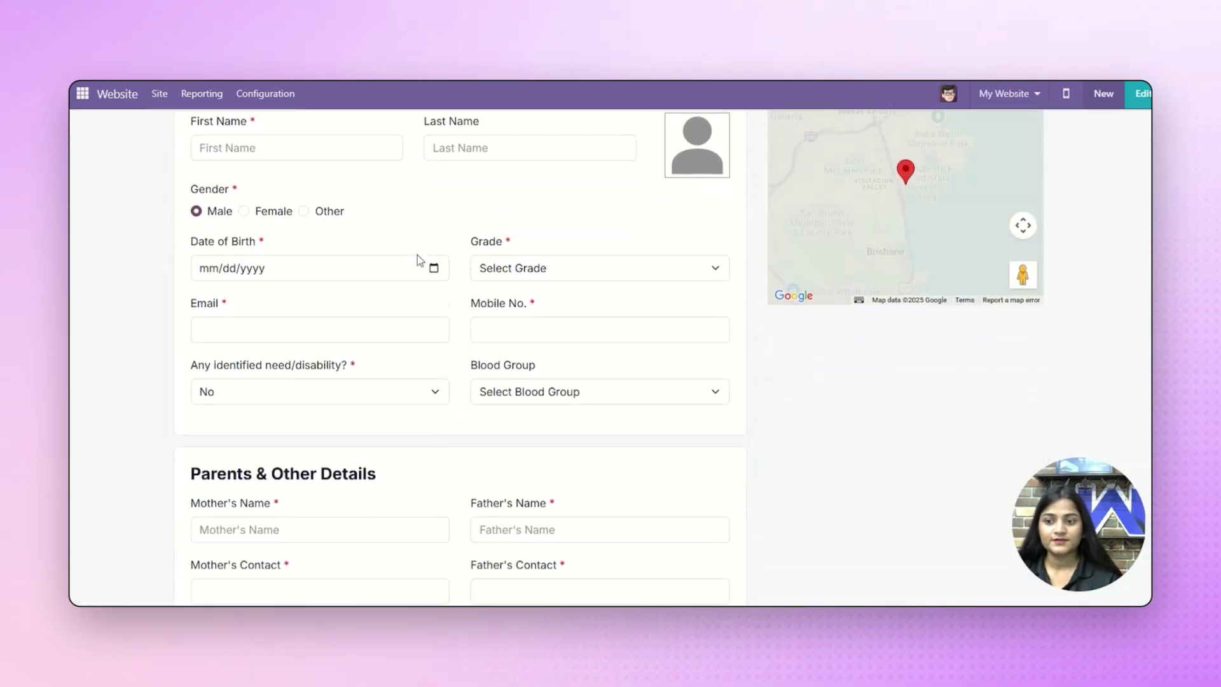
{"action": "scroll", "coordinate": [418, 254], "scroll_direction": "down", "scroll_amount": 5}
{"action": "scroll", "coordinate": [417, 254], "scroll_direction": "up", "scroll_amount": 8}
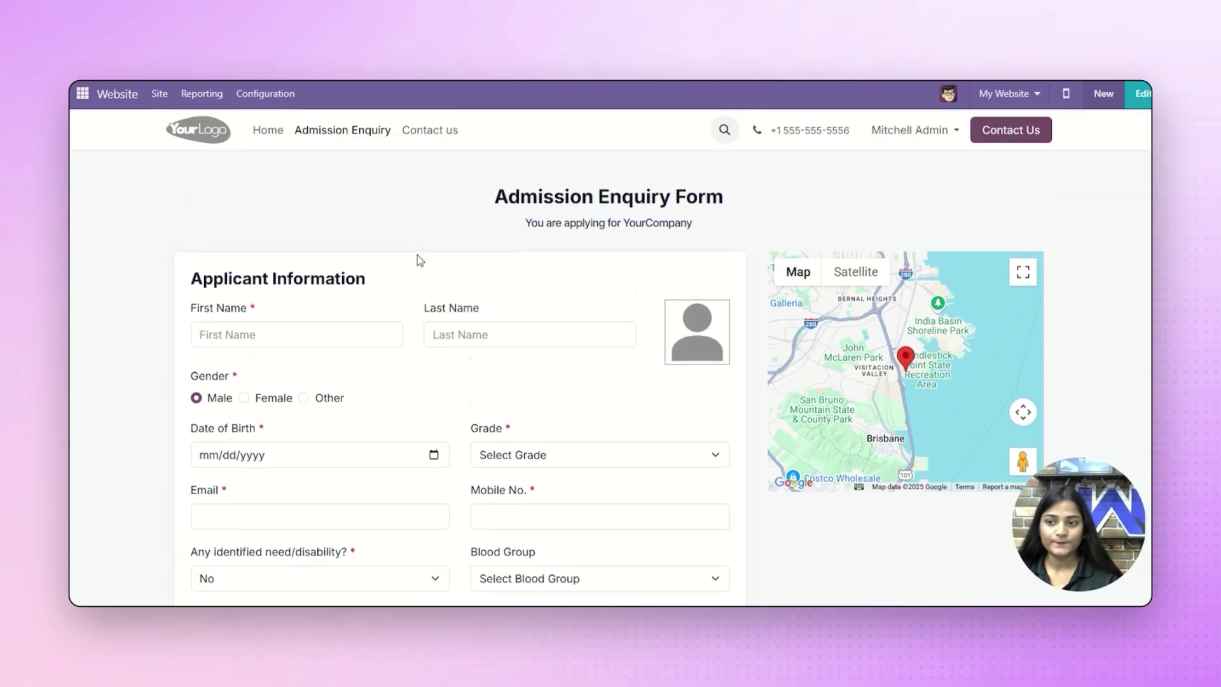
{"action": "scroll", "coordinate": [478, 267], "scroll_direction": "down", "scroll_amount": 14}
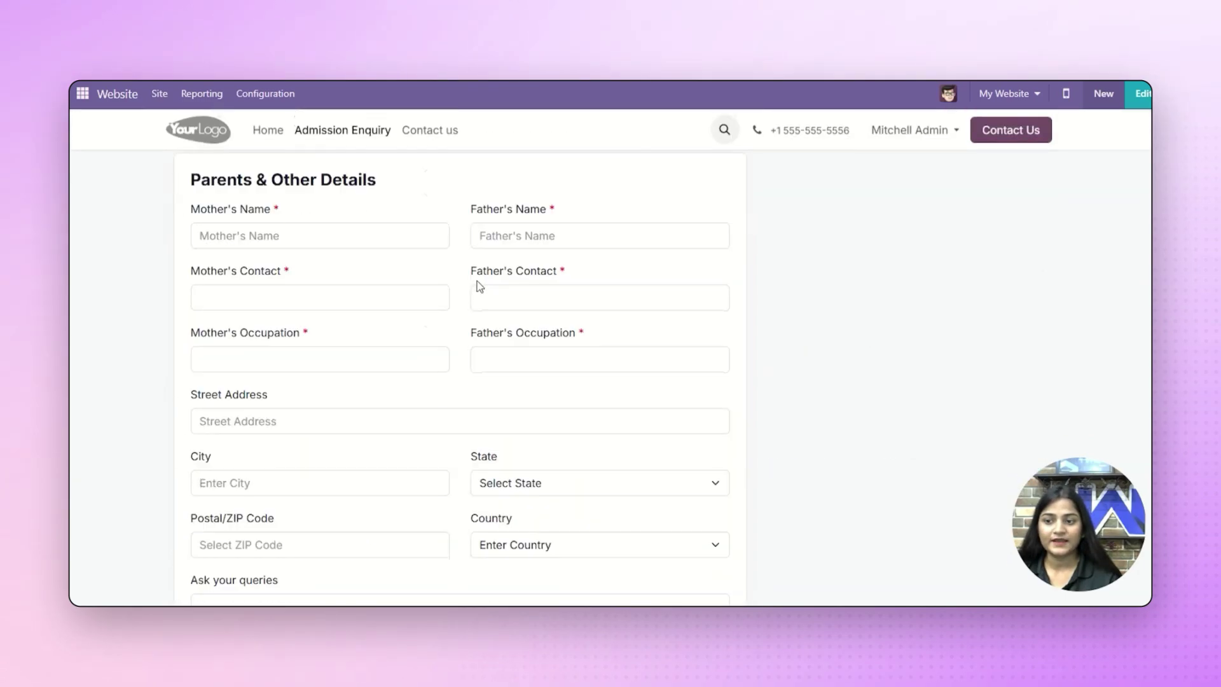
{"action": "scroll", "coordinate": [477, 331], "scroll_direction": "up", "scroll_amount": 13}
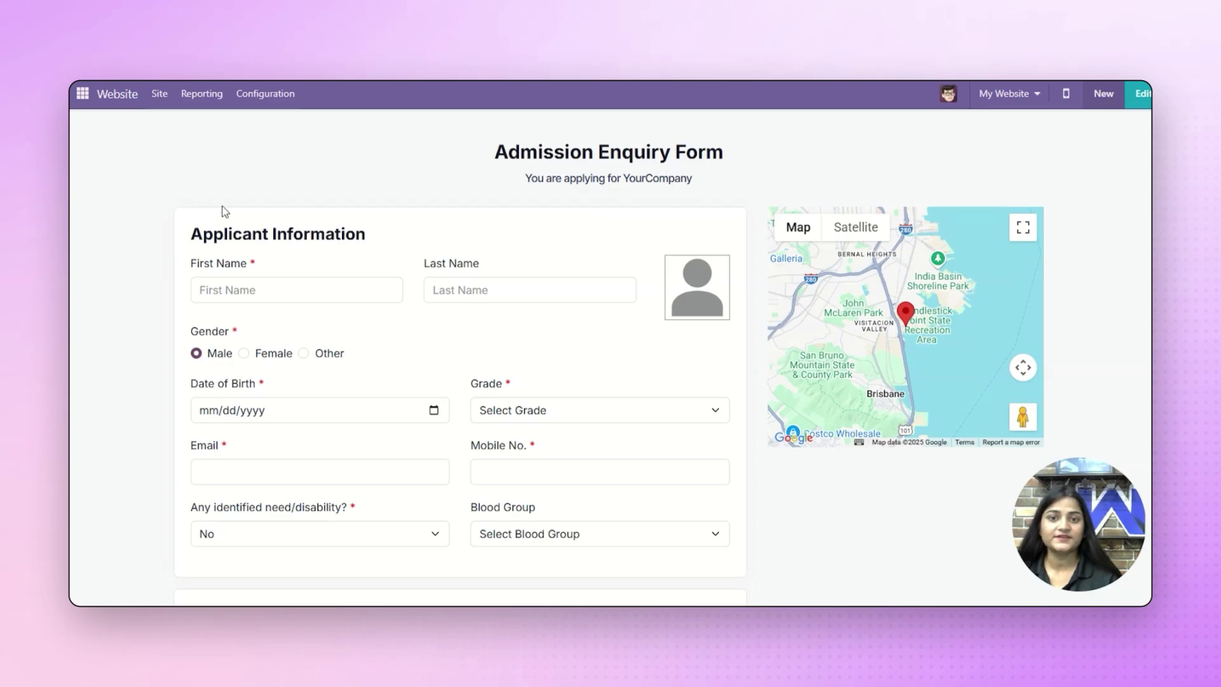
{"action": "left_click", "coordinate": [81, 94]}
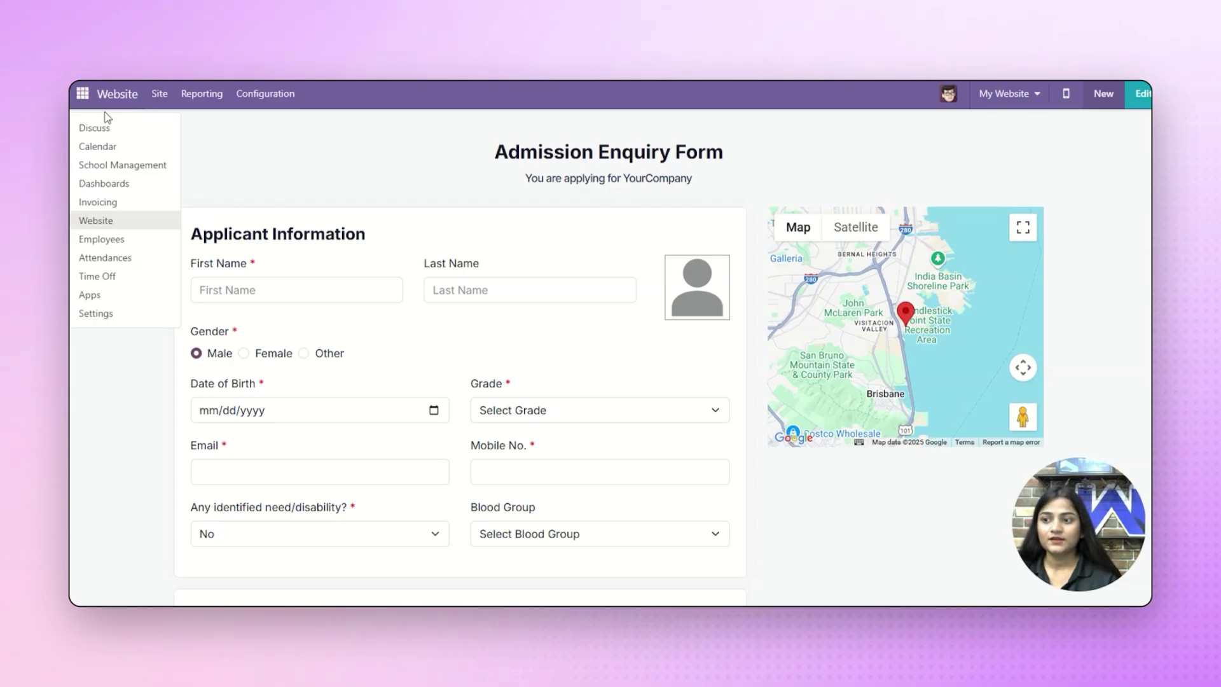
{"action": "left_click", "coordinate": [112, 166]}
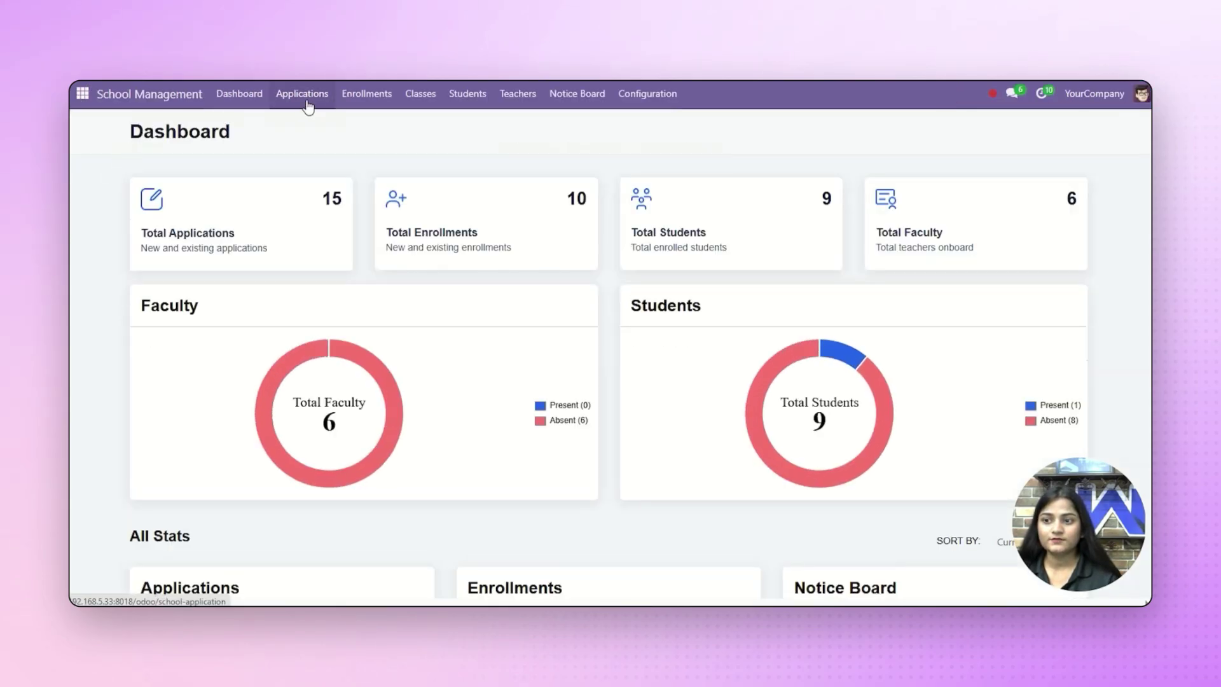
Step: Open the confirmed Grade-10 student application and begin enrolling the applicant
{"action": "left_click", "coordinate": [305, 102]}
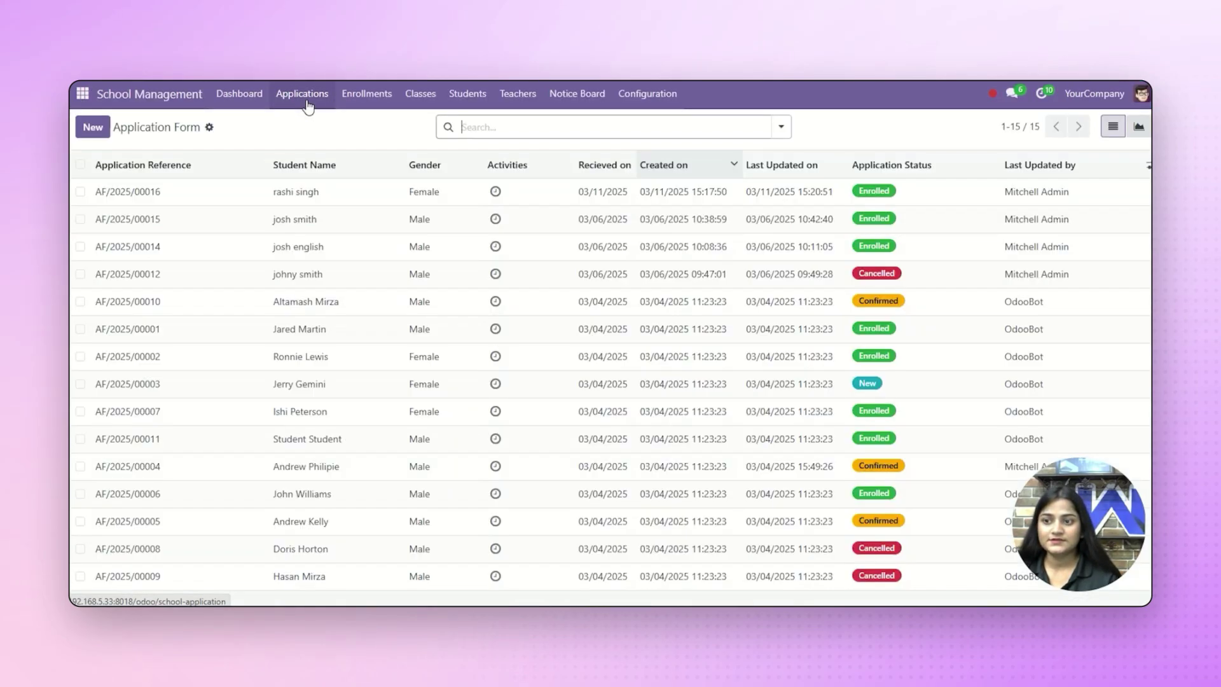
{"action": "left_click", "coordinate": [261, 313]}
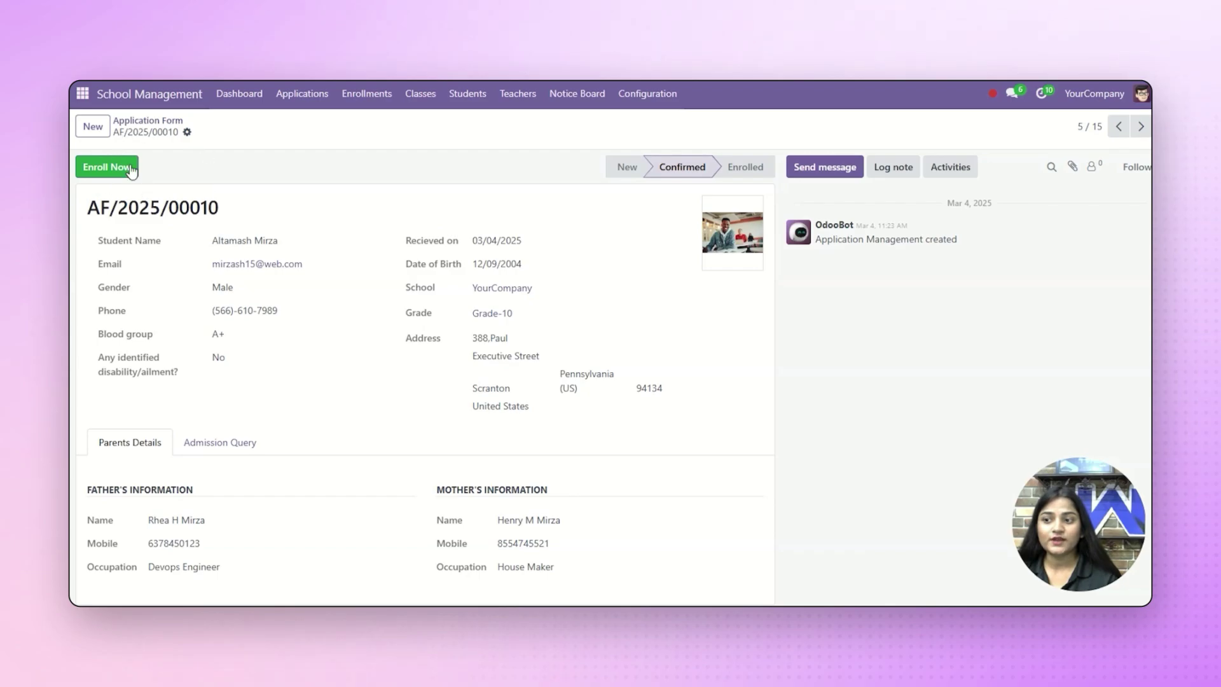
{"action": "left_click", "coordinate": [97, 168]}
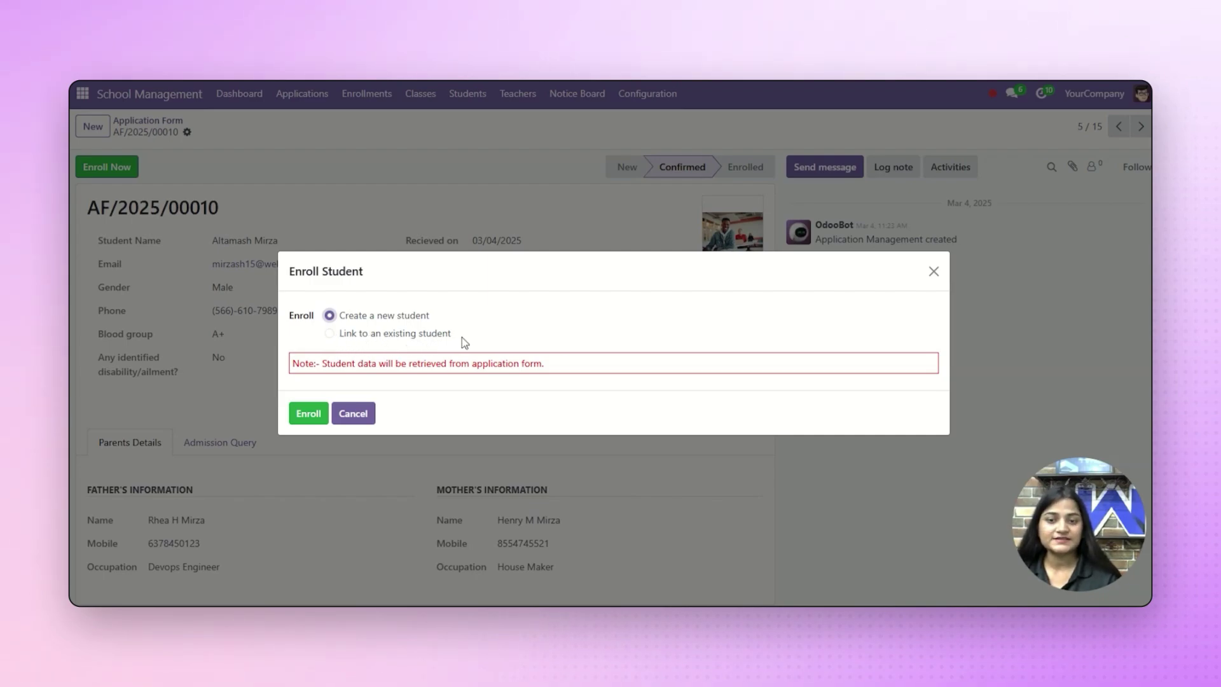
Step: Enroll the applicant as a new student in Secondary Session 2025-2030, SY(2025-2026)
{"action": "left_click", "coordinate": [309, 413]}
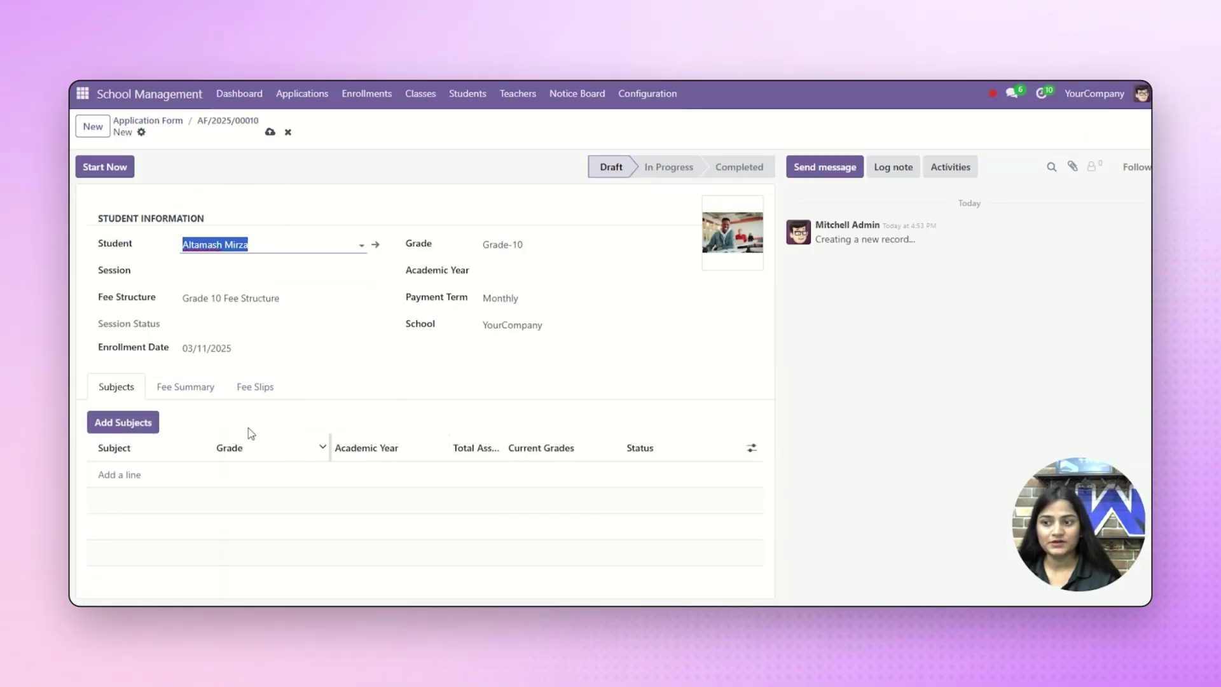
{"action": "left_click", "coordinate": [234, 274]}
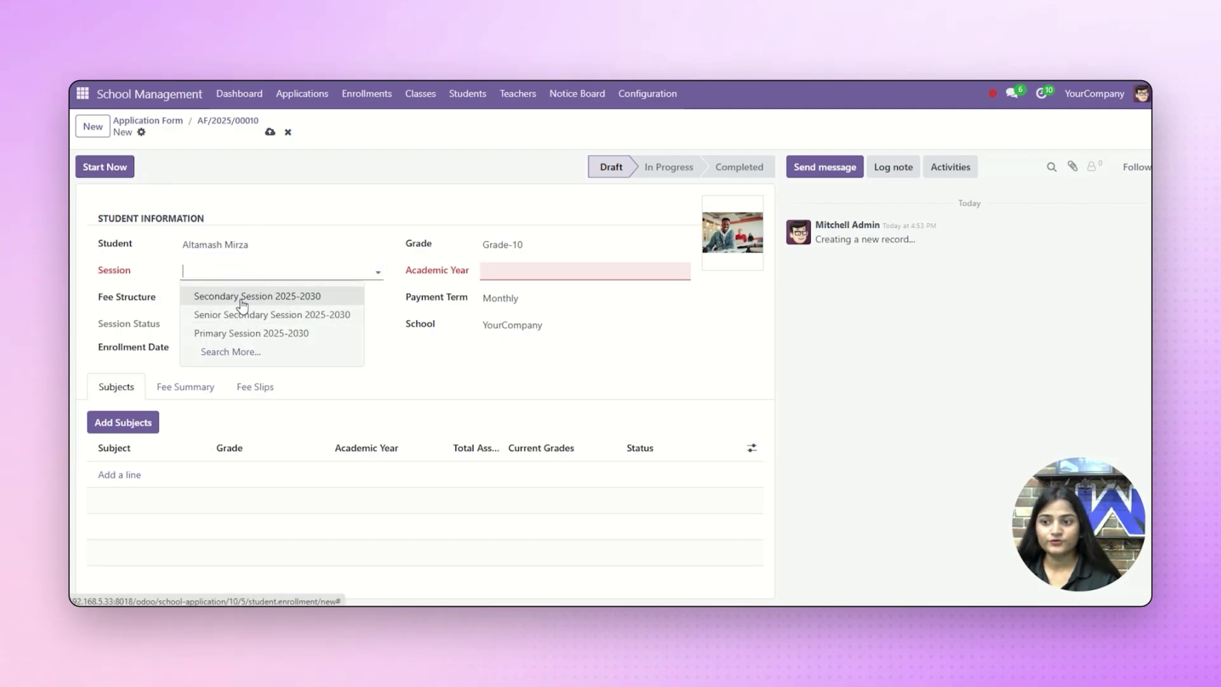
{"action": "left_click", "coordinate": [242, 297]}
{"action": "left_click", "coordinate": [561, 277]}
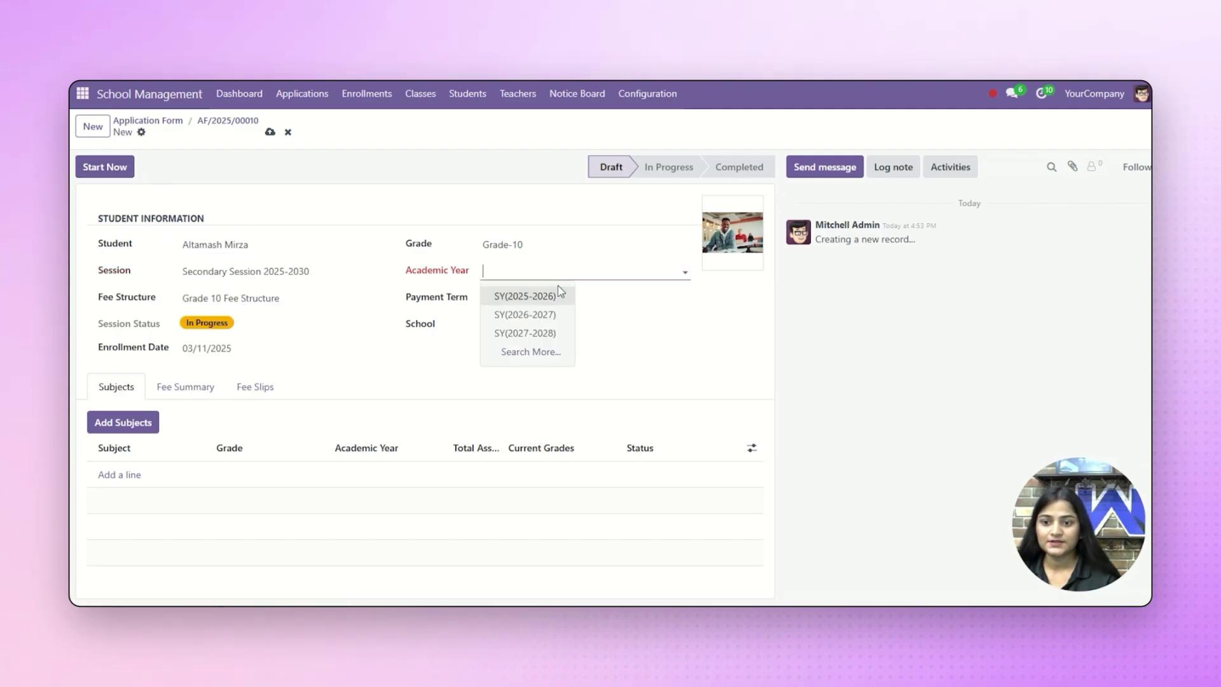
{"action": "left_click", "coordinate": [549, 298]}
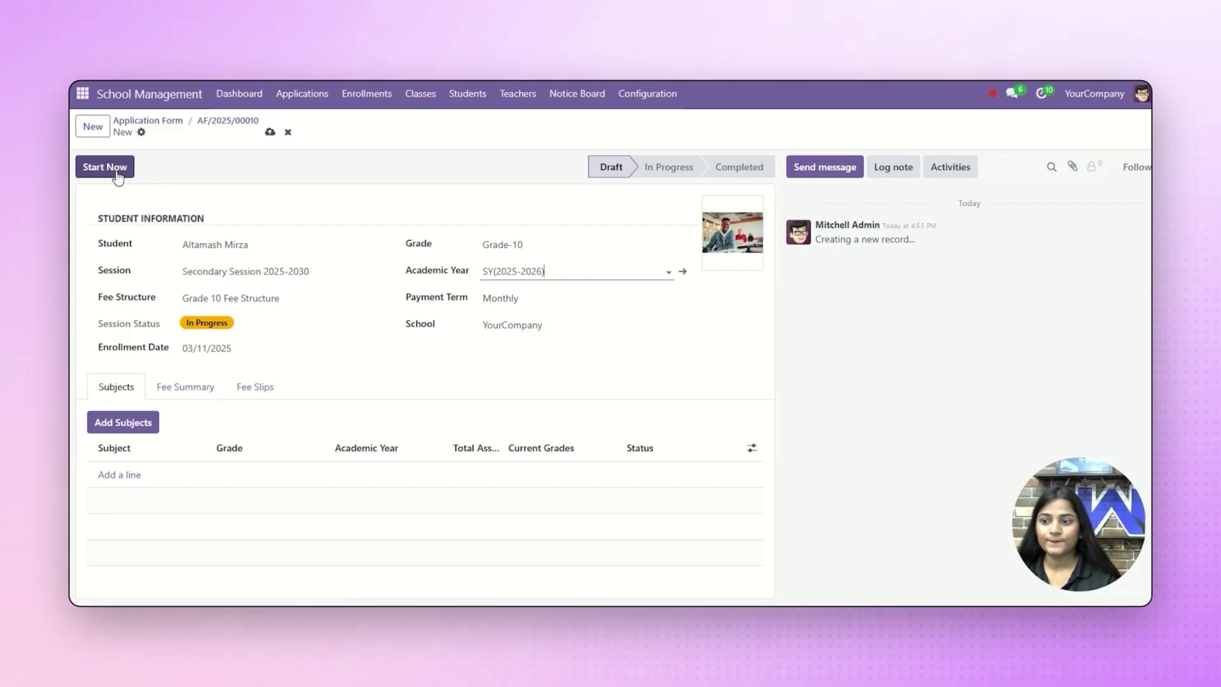
Step: Add the Maths, Robotics, English and Hindi subjects and start the enrollment
{"action": "left_click", "coordinate": [139, 422]}
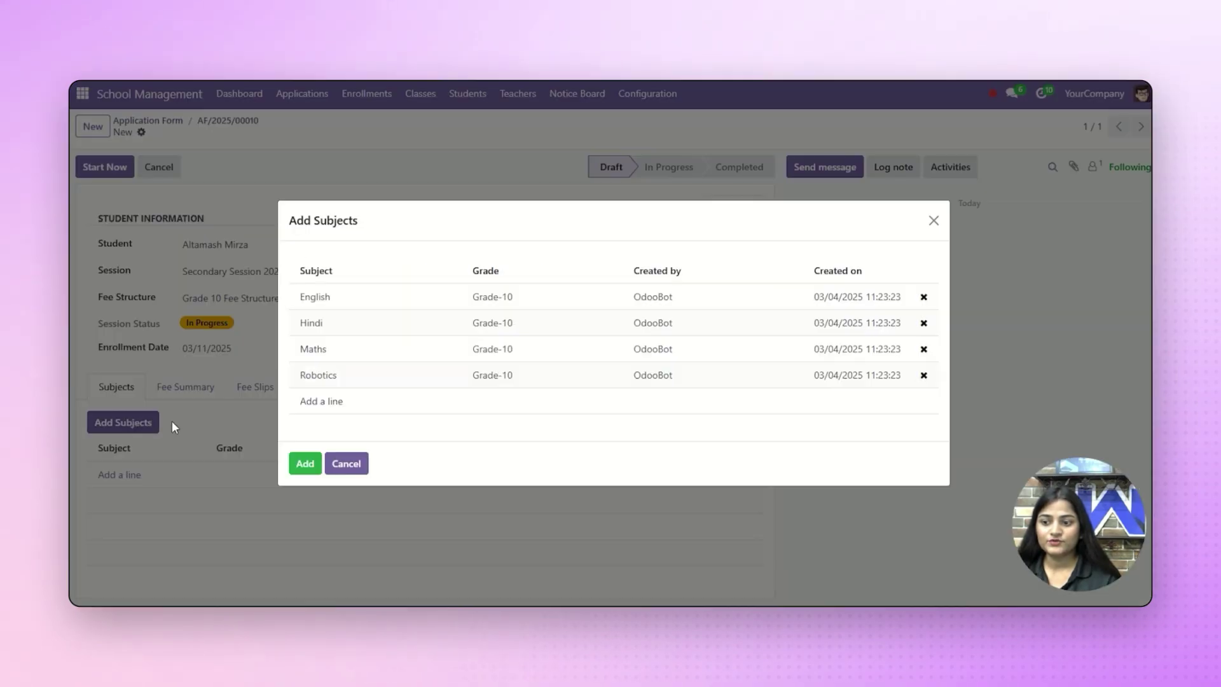
{"action": "left_click", "coordinate": [303, 298]}
{"action": "left_click", "coordinate": [351, 504]}
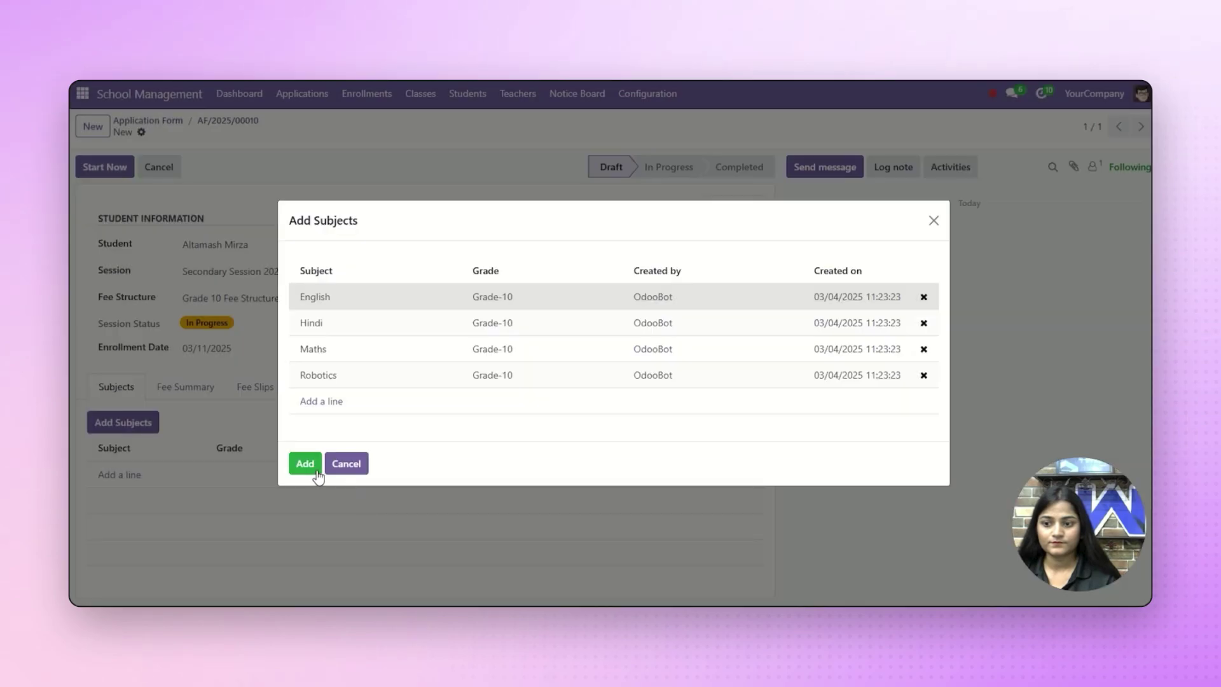
{"action": "left_click", "coordinate": [312, 466]}
{"action": "left_click", "coordinate": [107, 168]}
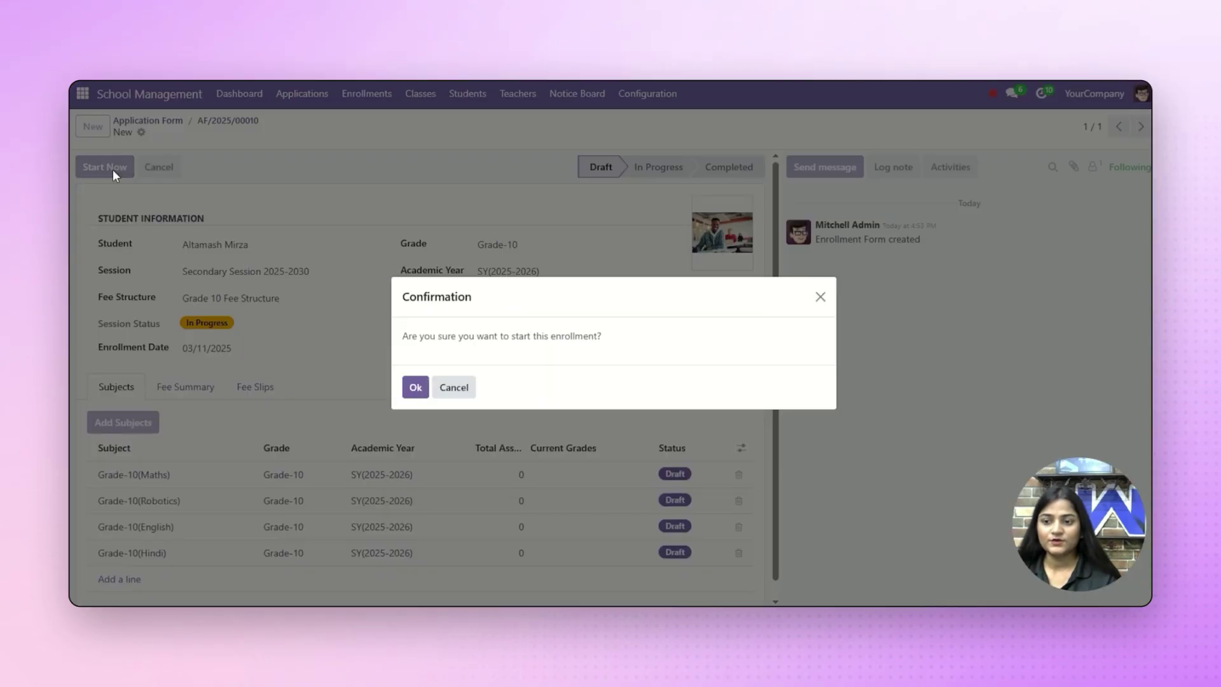
{"action": "left_click", "coordinate": [427, 395]}
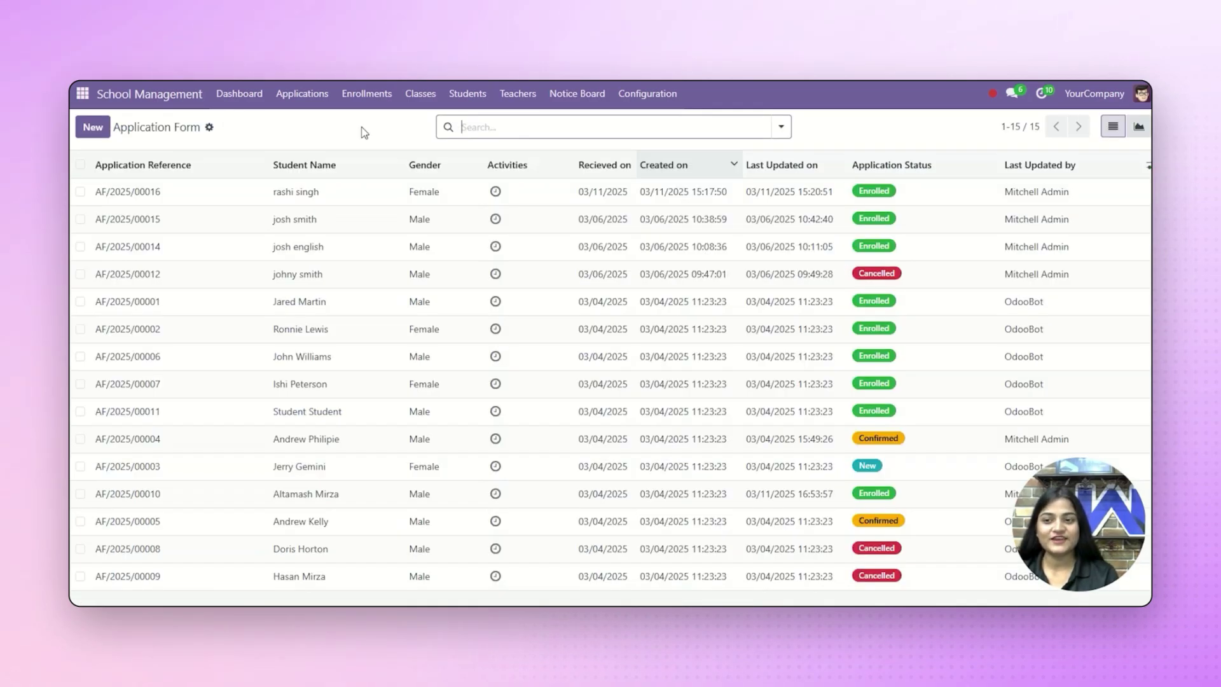
Step: Open the Grade-6 enrollment SE00007 and mark it Completed
{"action": "left_click", "coordinate": [367, 94]}
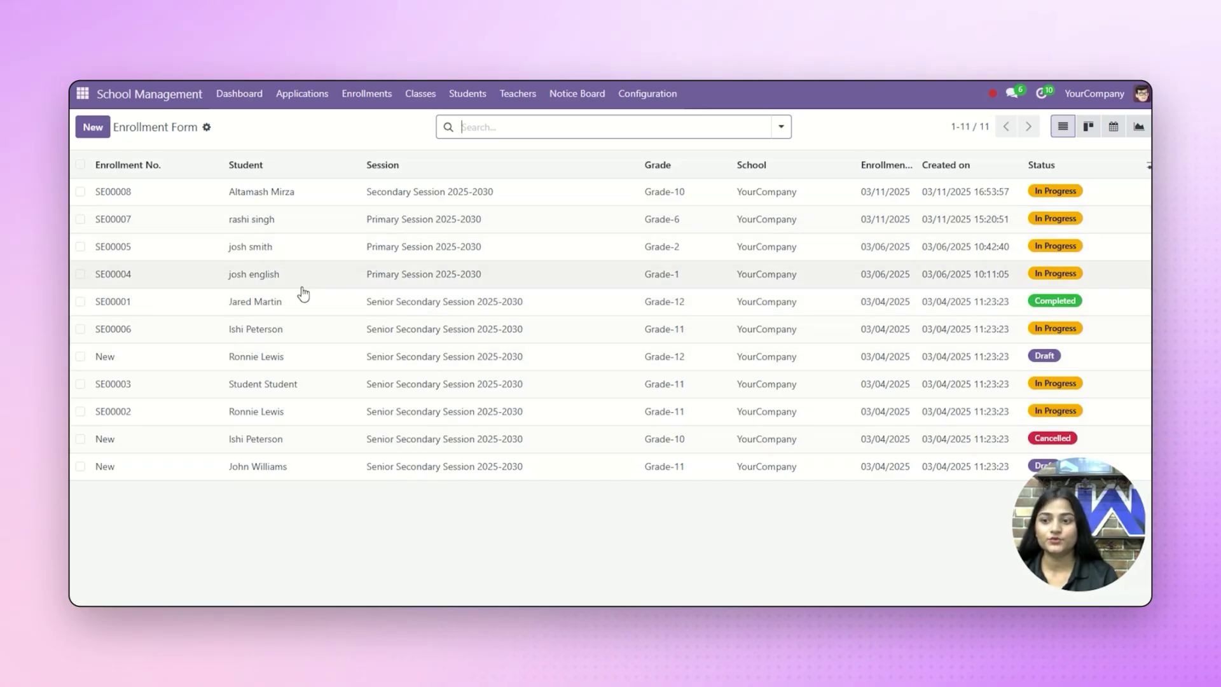
{"action": "left_click", "coordinate": [272, 220]}
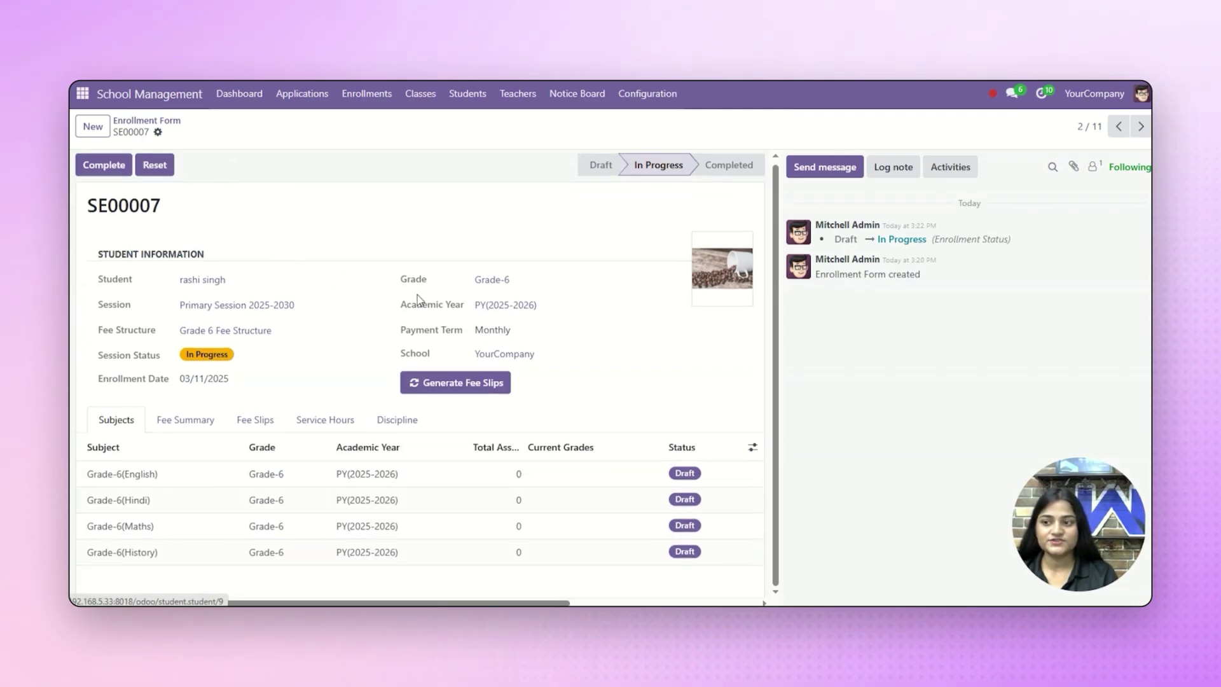
{"action": "left_click", "coordinate": [91, 165]}
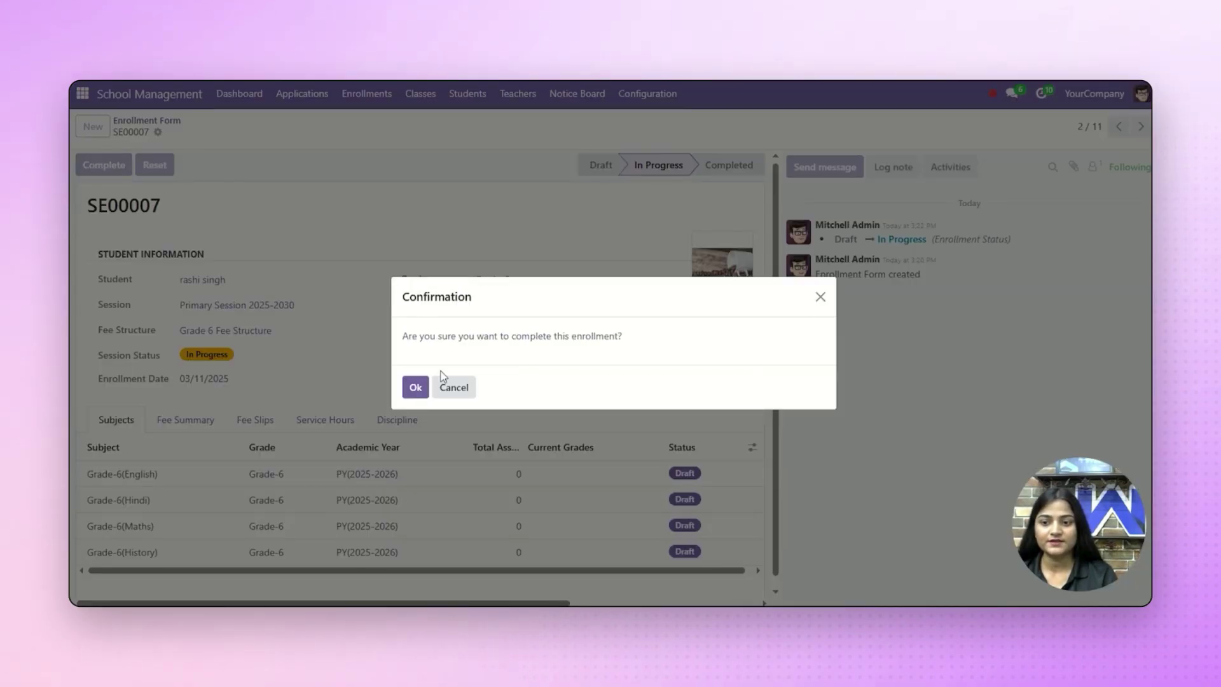
{"action": "left_click", "coordinate": [416, 388]}
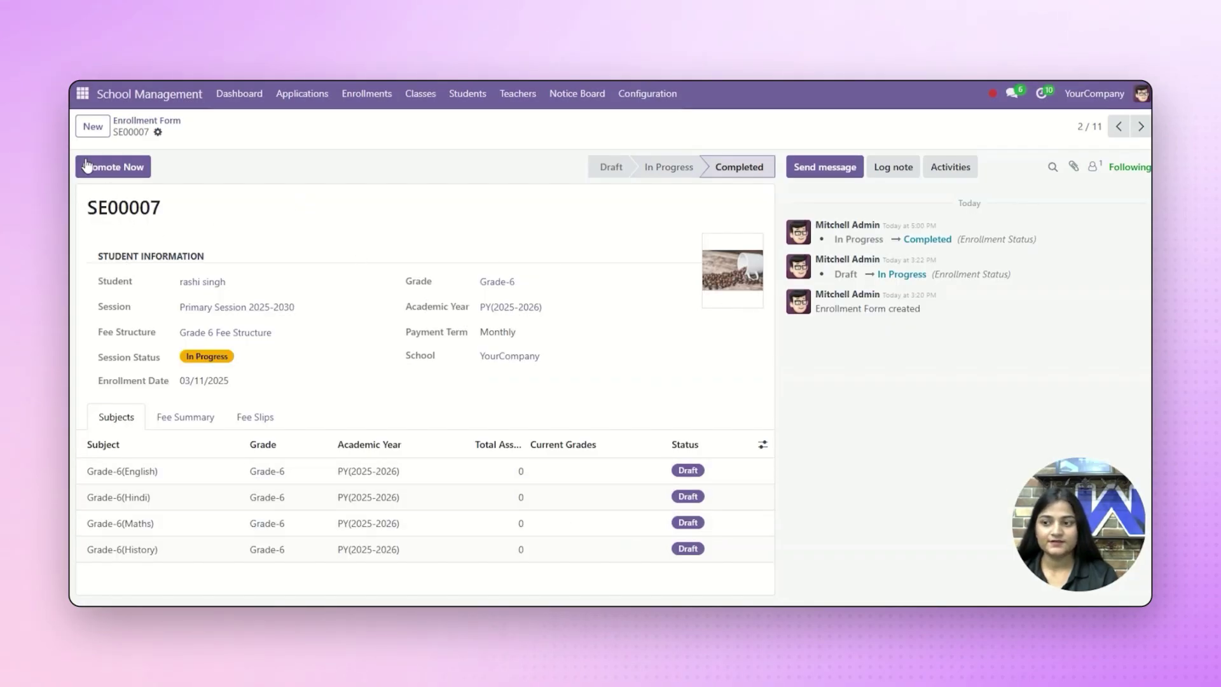
Step: Promote the student to Grade-7, creating a draft enrollment with the Grade 7 Fee Structure
{"action": "left_click", "coordinate": [116, 166]}
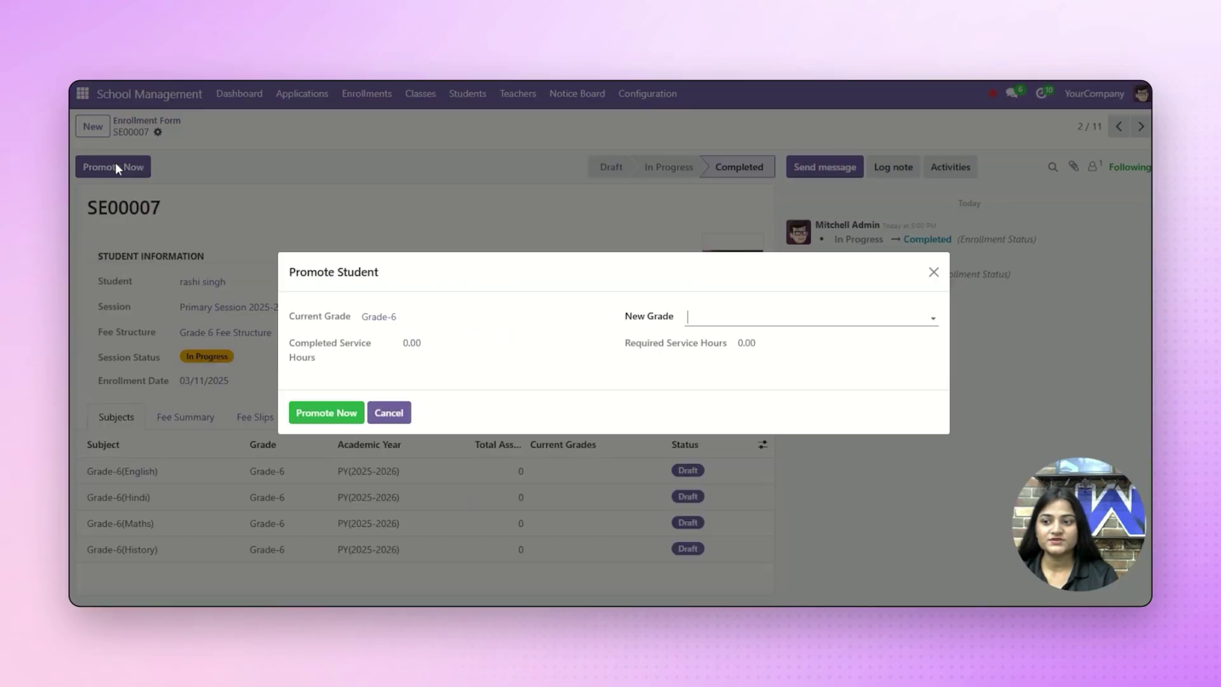
{"action": "left_click", "coordinate": [760, 318]}
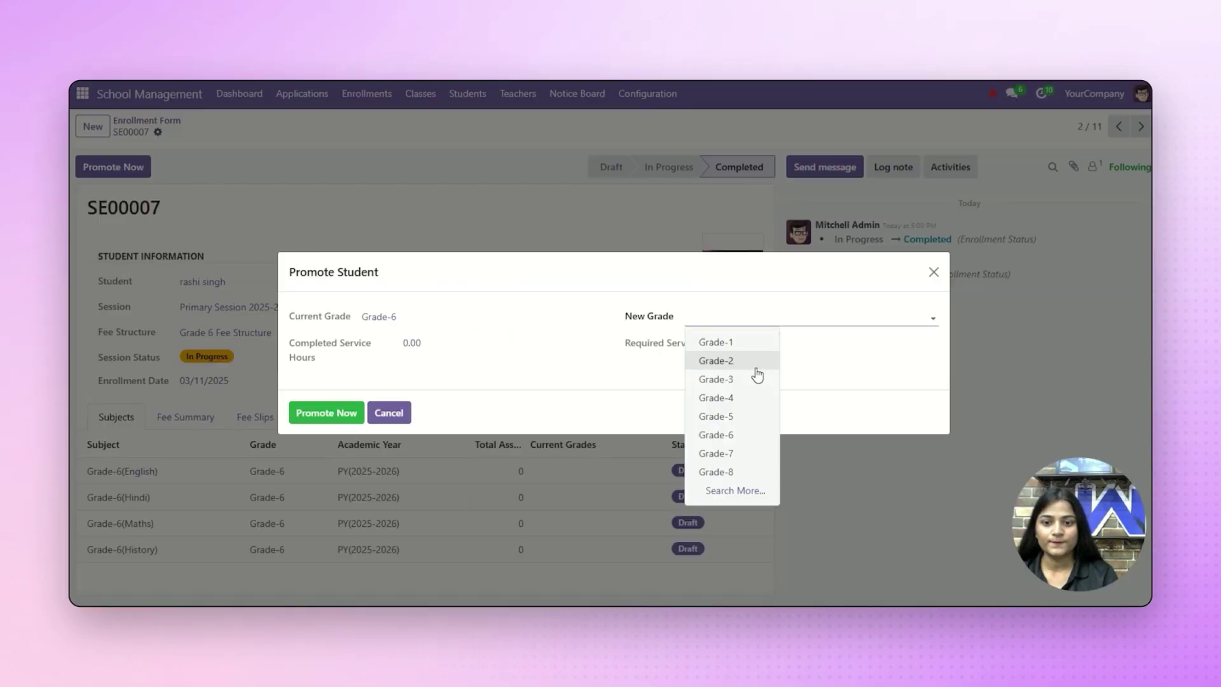
{"action": "left_click", "coordinate": [731, 453]}
{"action": "left_click", "coordinate": [334, 413]}
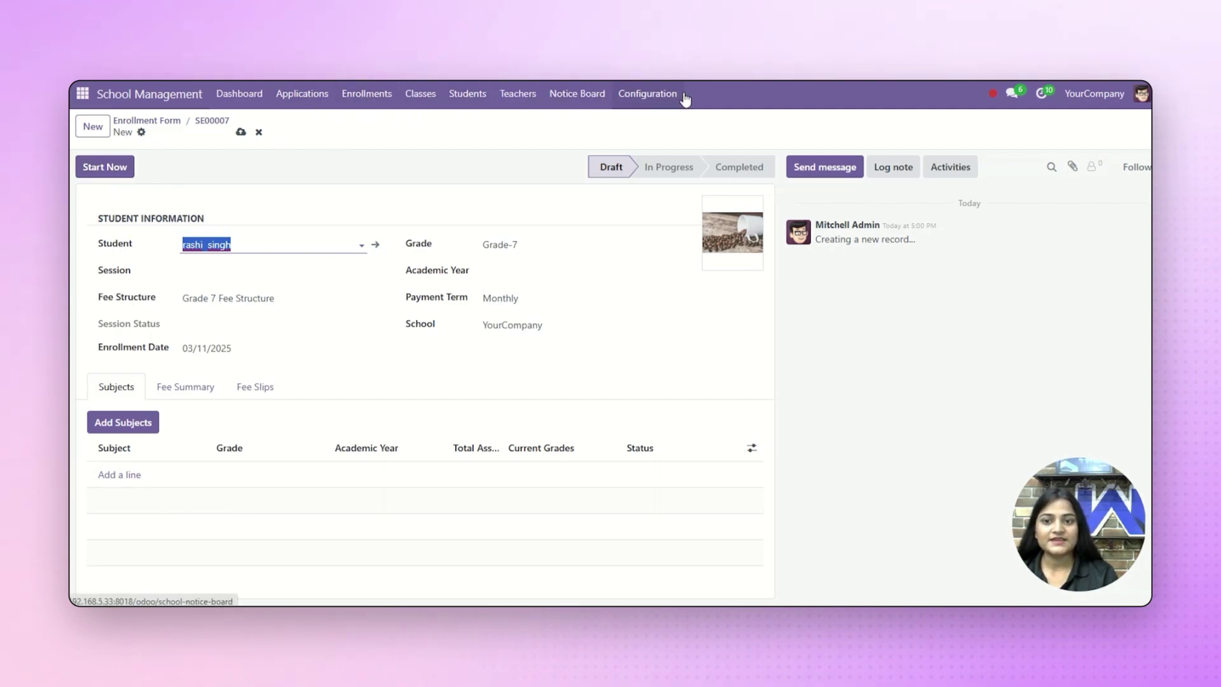
Step: Show the seven assignment types, starting a new one and then discarding it
{"action": "left_click", "coordinate": [642, 97]}
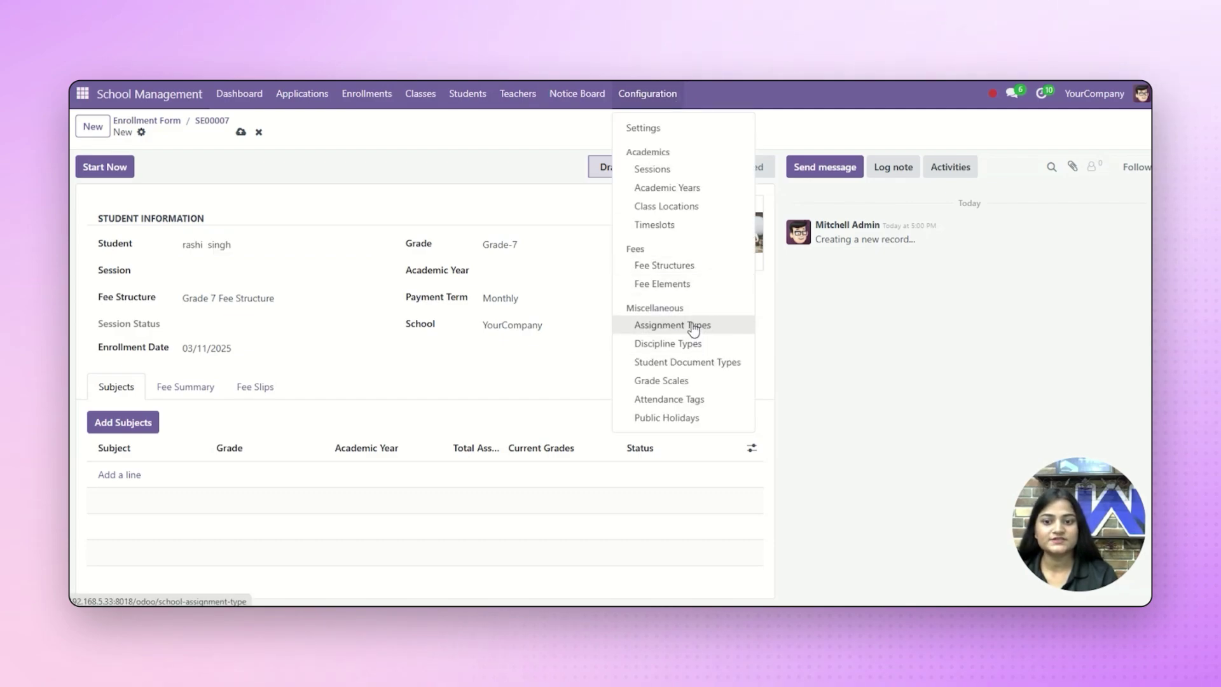
{"action": "left_click", "coordinate": [693, 327]}
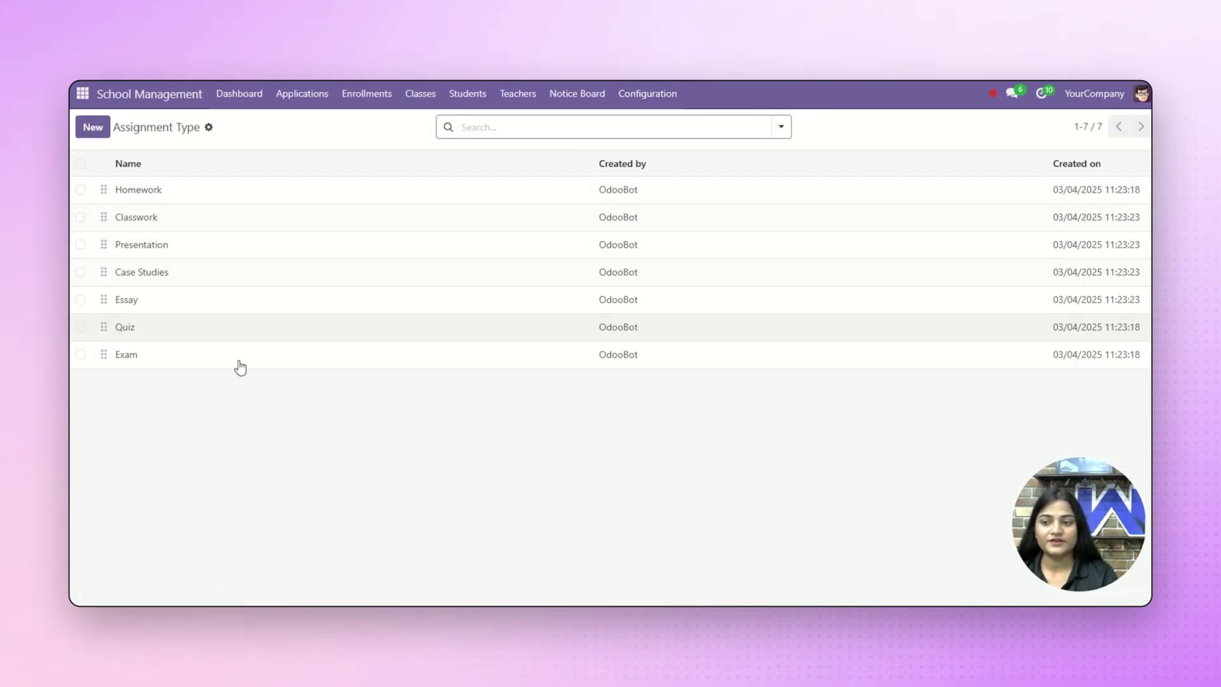
{"action": "left_click", "coordinate": [94, 129]}
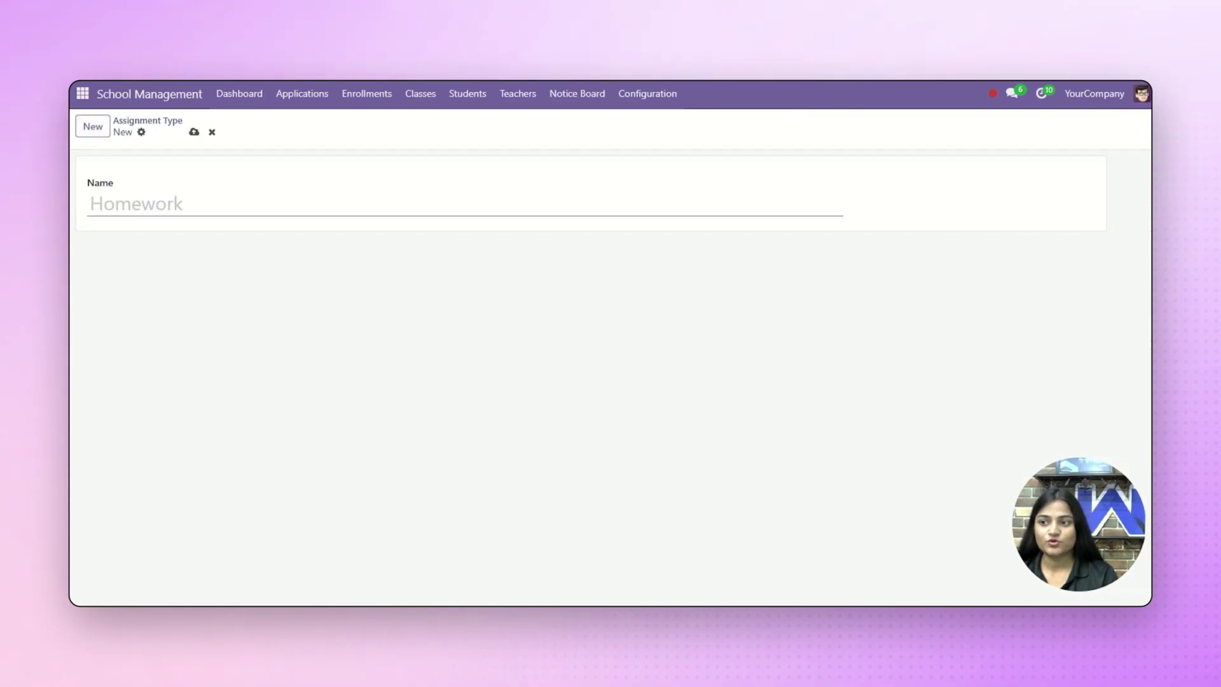
{"action": "left_click", "coordinate": [148, 120]}
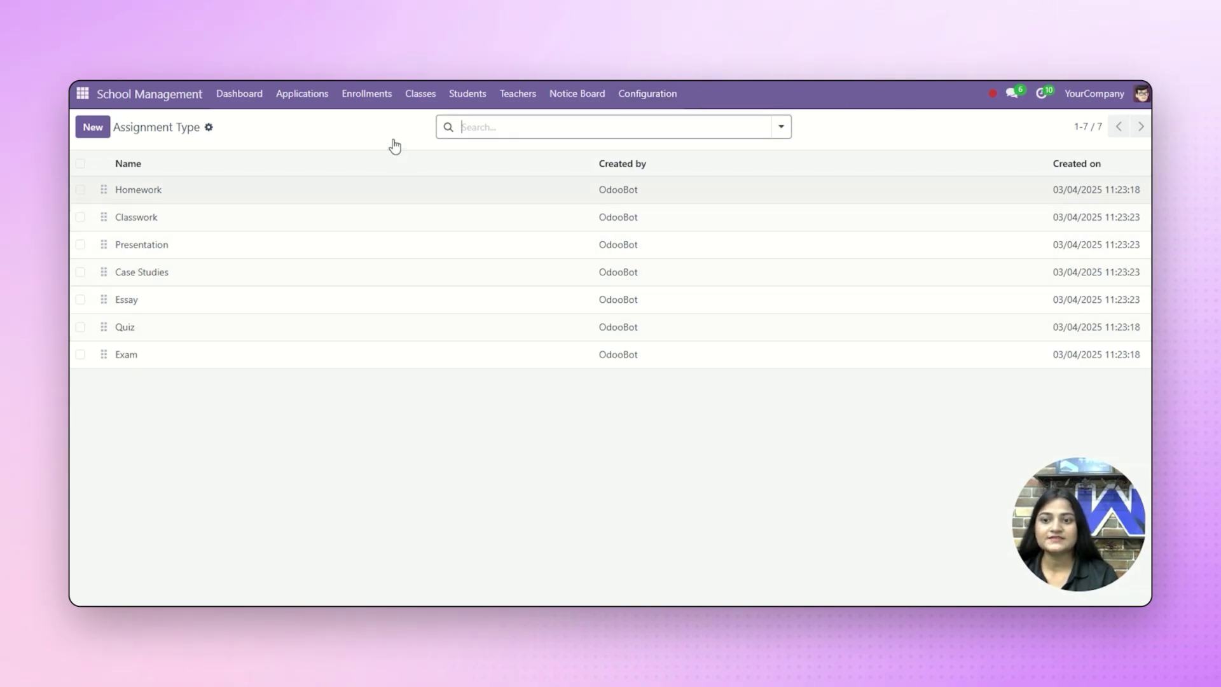
Step: View the Classwork assignment type, then show the Populate Classes list of five classes
{"action": "left_click", "coordinate": [224, 224]}
{"action": "left_click", "coordinate": [148, 120]}
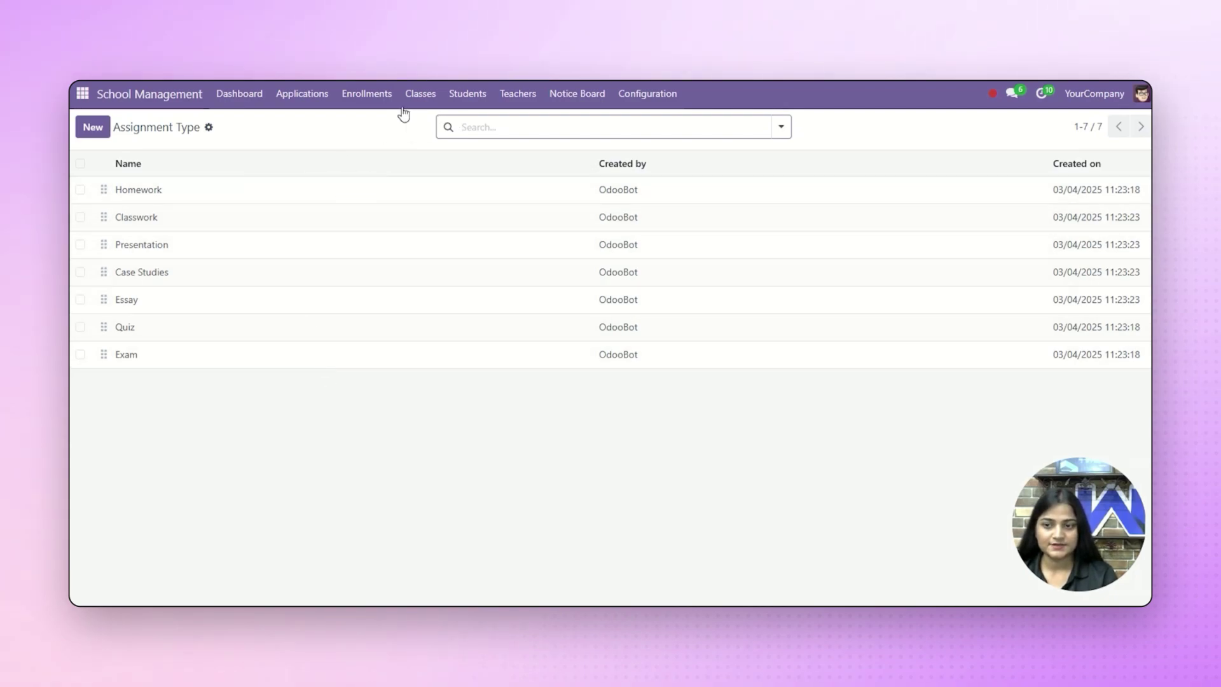
{"action": "left_click", "coordinate": [430, 100]}
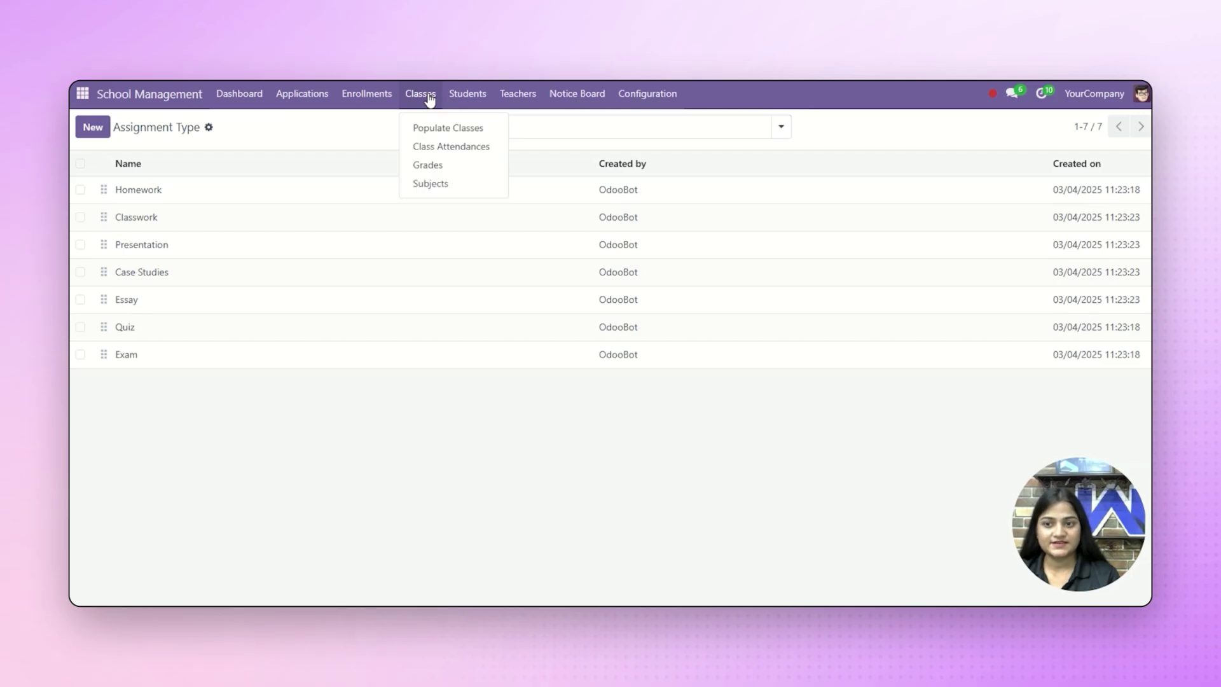
{"action": "left_click", "coordinate": [441, 128]}
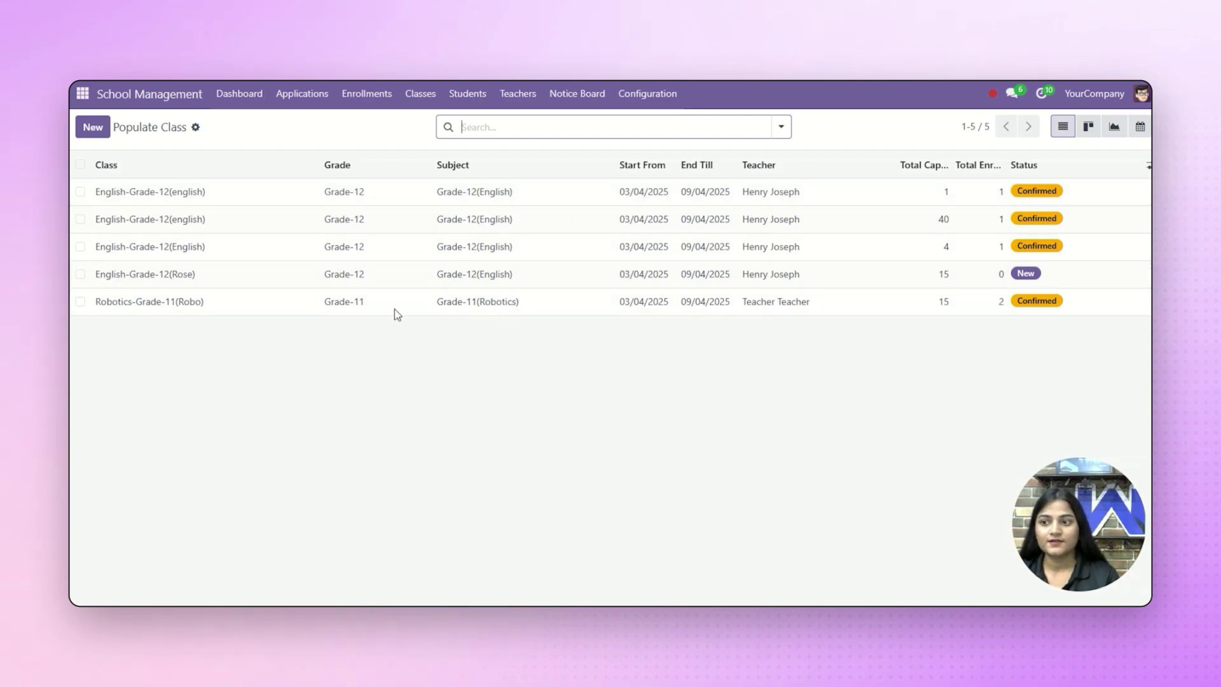
Step: Start and discard a new populated class, then open the English-Grade-12(english) class
{"action": "left_click", "coordinate": [93, 129]}
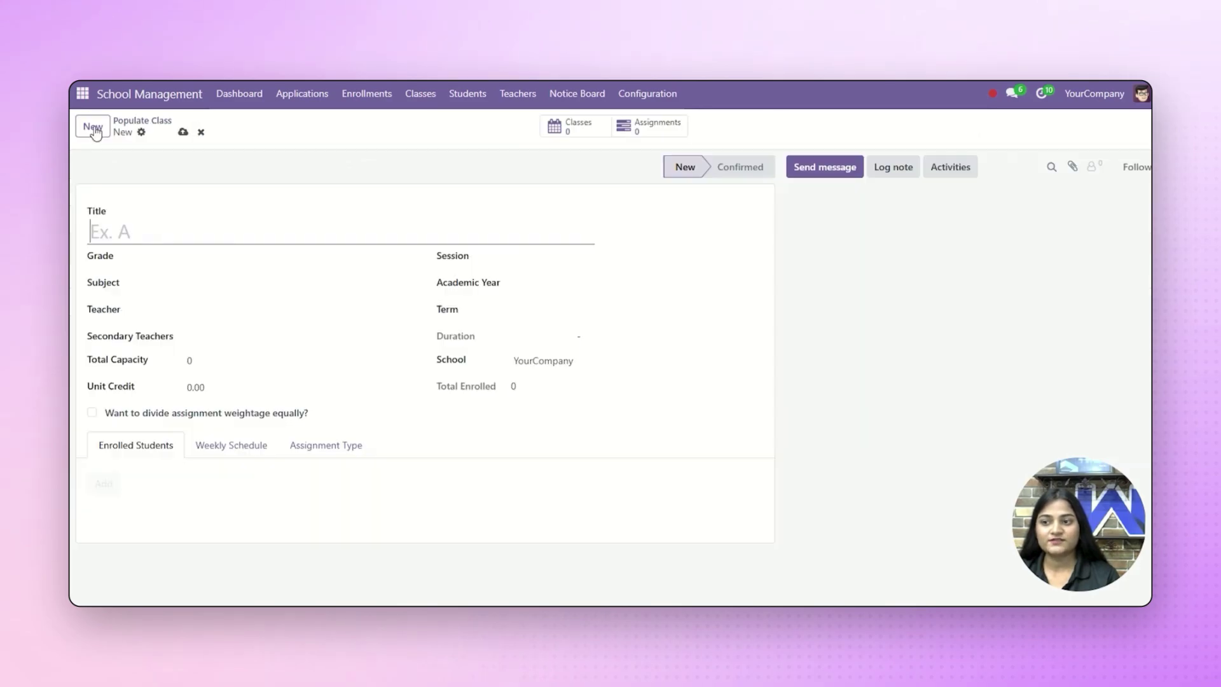
{"action": "left_click", "coordinate": [220, 132]}
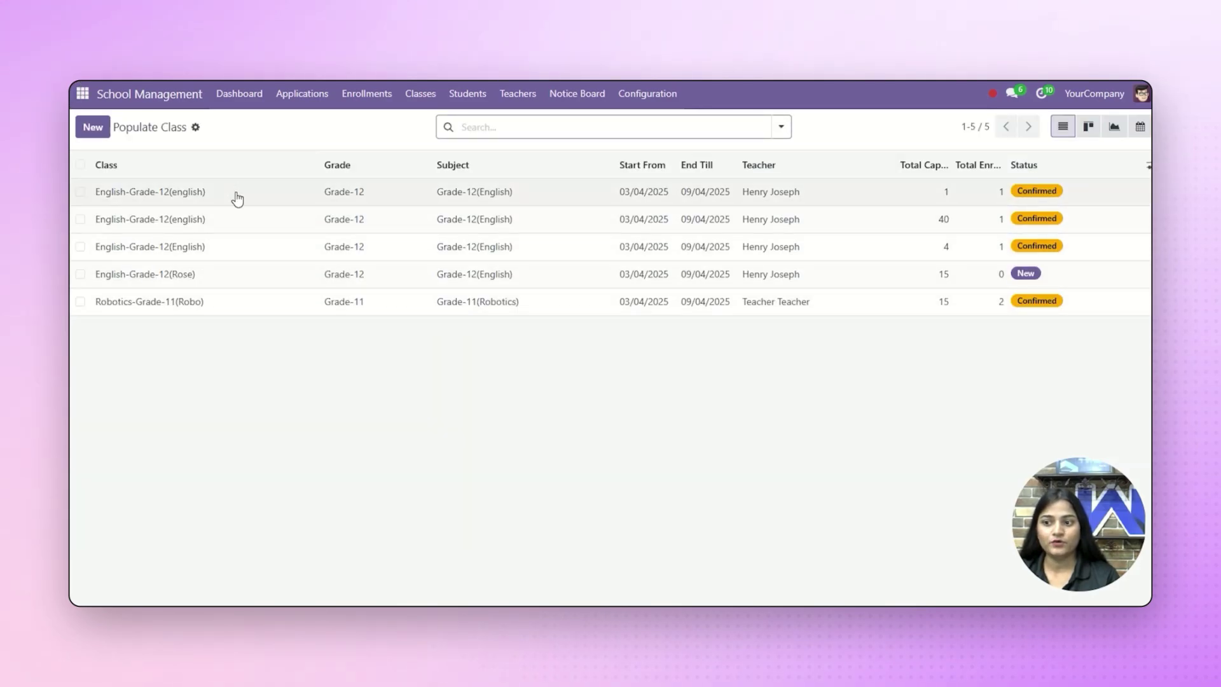
{"action": "left_click", "coordinate": [238, 221]}
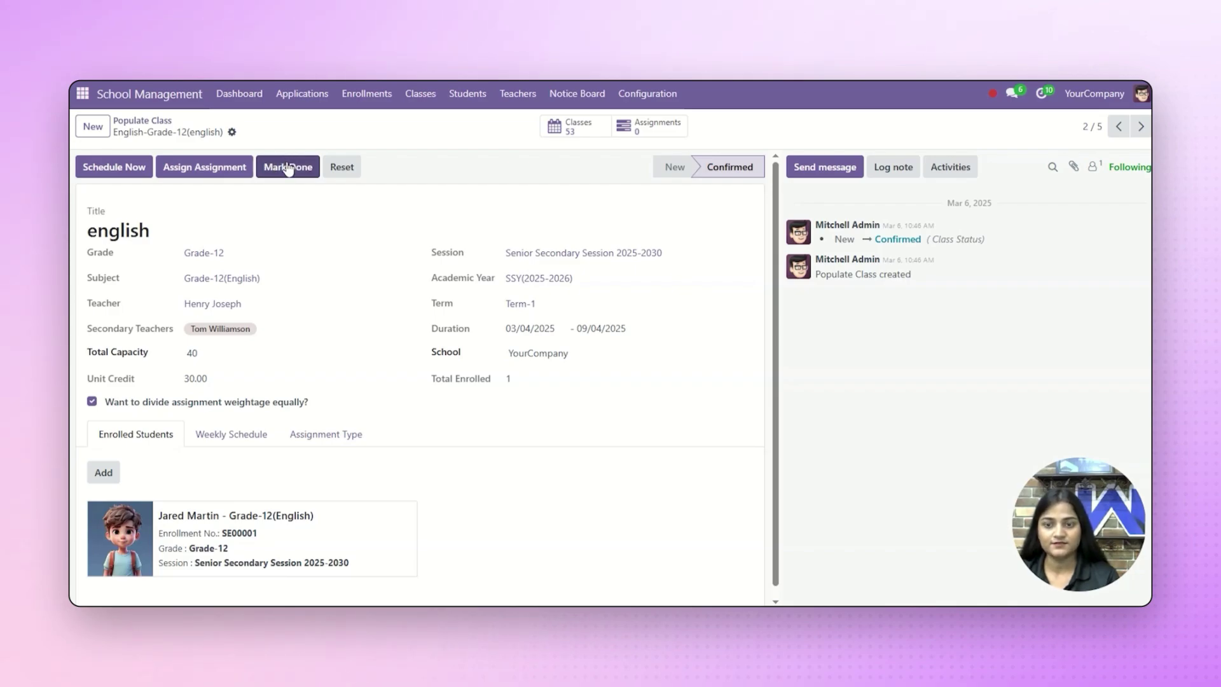
Step: Review the class's 53 scheduled sessions, then show the four Present Class Attendance records
{"action": "left_click", "coordinate": [568, 129]}
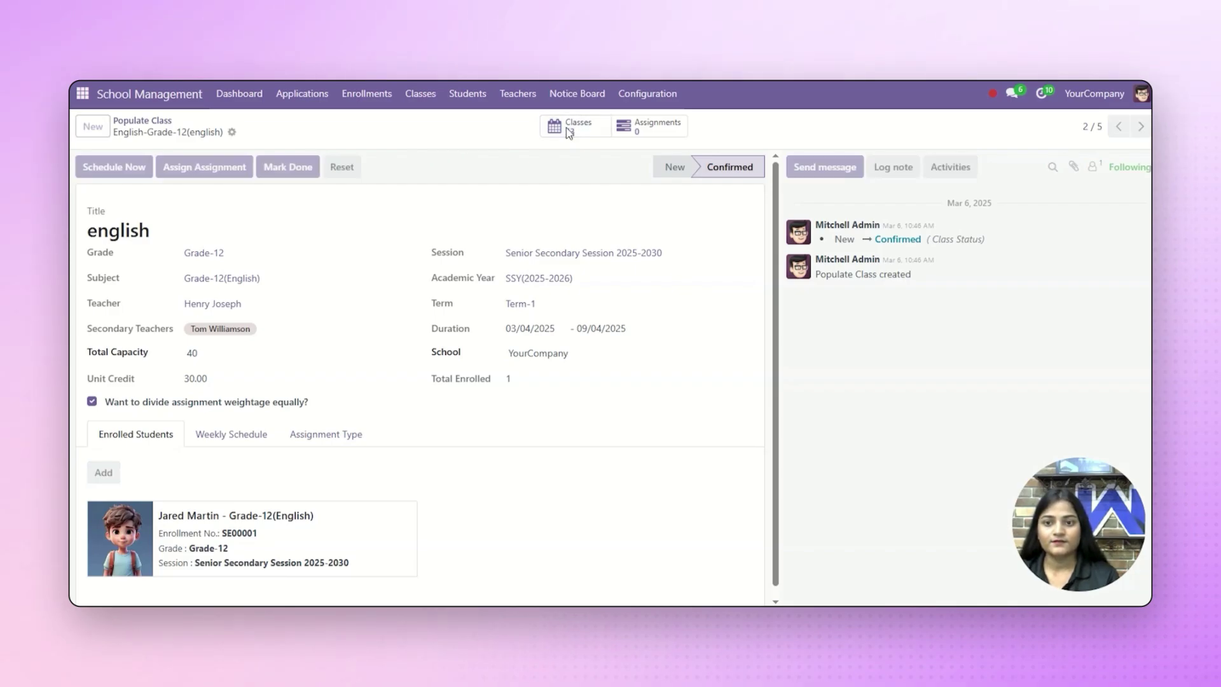
{"action": "scroll", "coordinate": [413, 227], "scroll_direction": "down", "scroll_amount": 2}
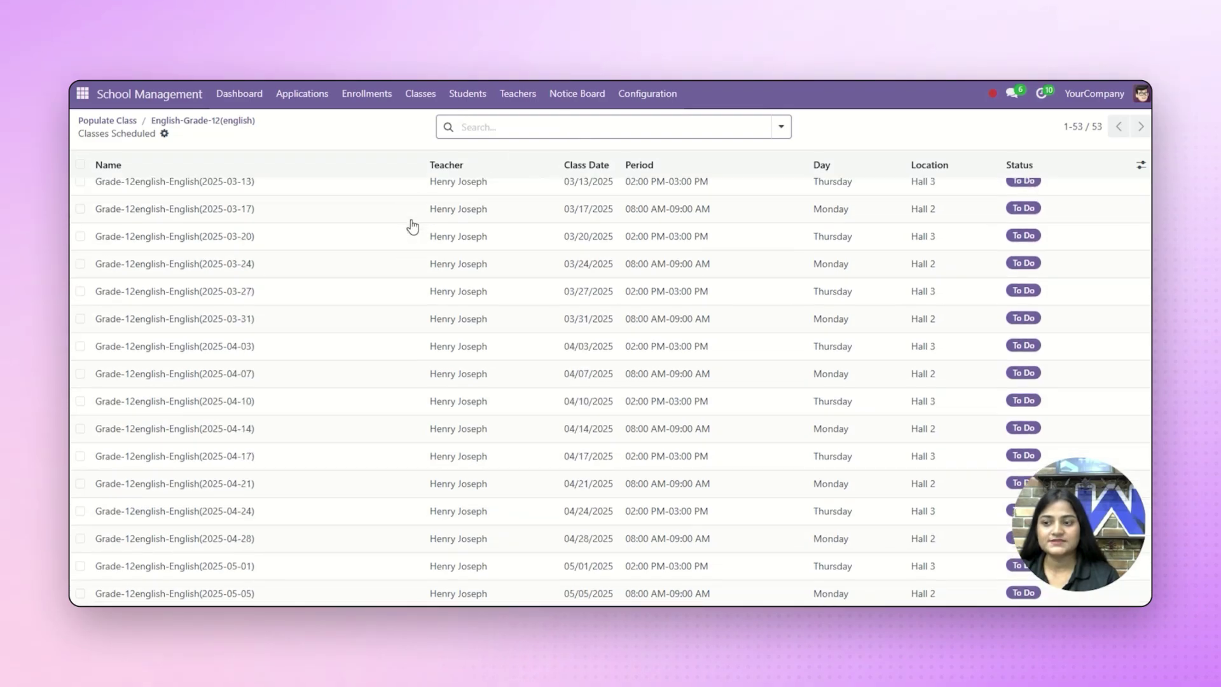
{"action": "scroll", "coordinate": [414, 226], "scroll_direction": "down", "scroll_amount": 10}
{"action": "scroll", "coordinate": [410, 237], "scroll_direction": "up", "scroll_amount": 5}
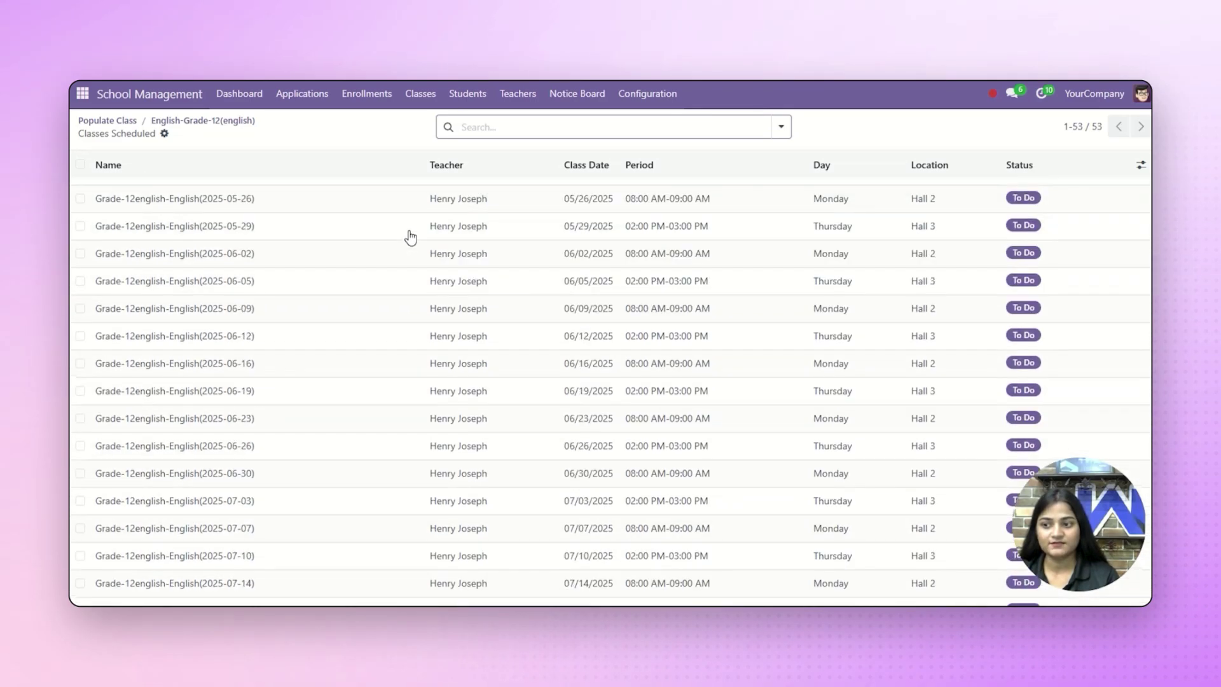
{"action": "scroll", "coordinate": [410, 237], "scroll_direction": "up", "scroll_amount": 7}
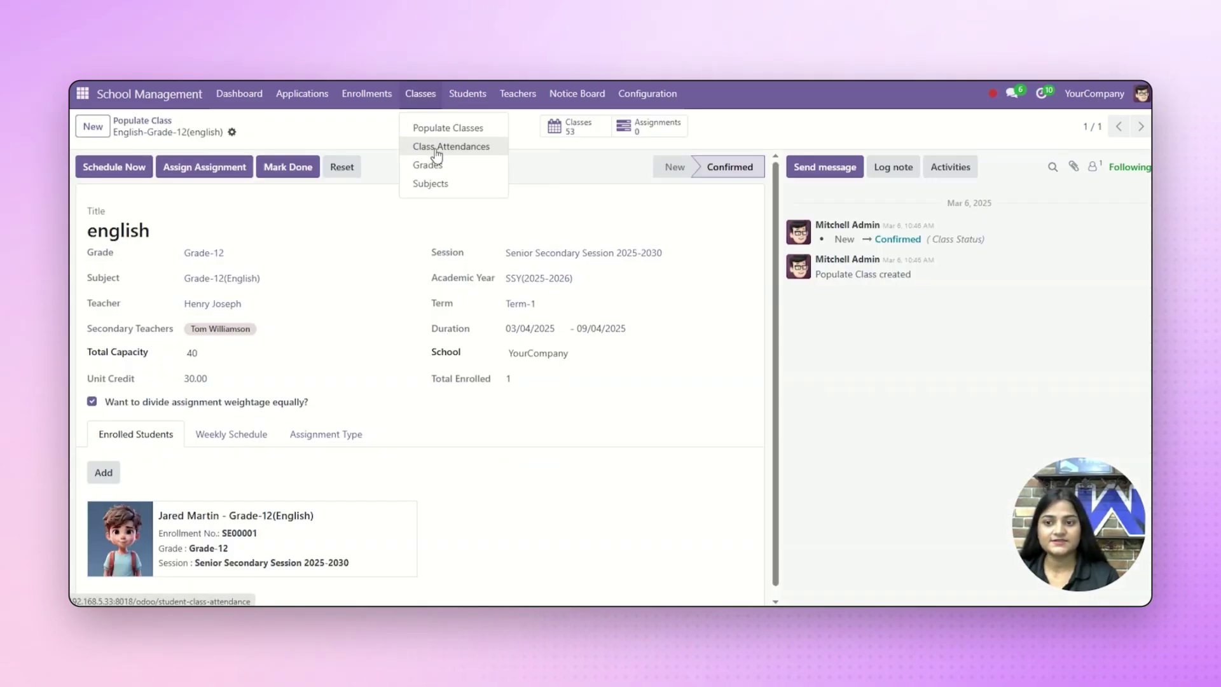
{"action": "left_click", "coordinate": [437, 148]}
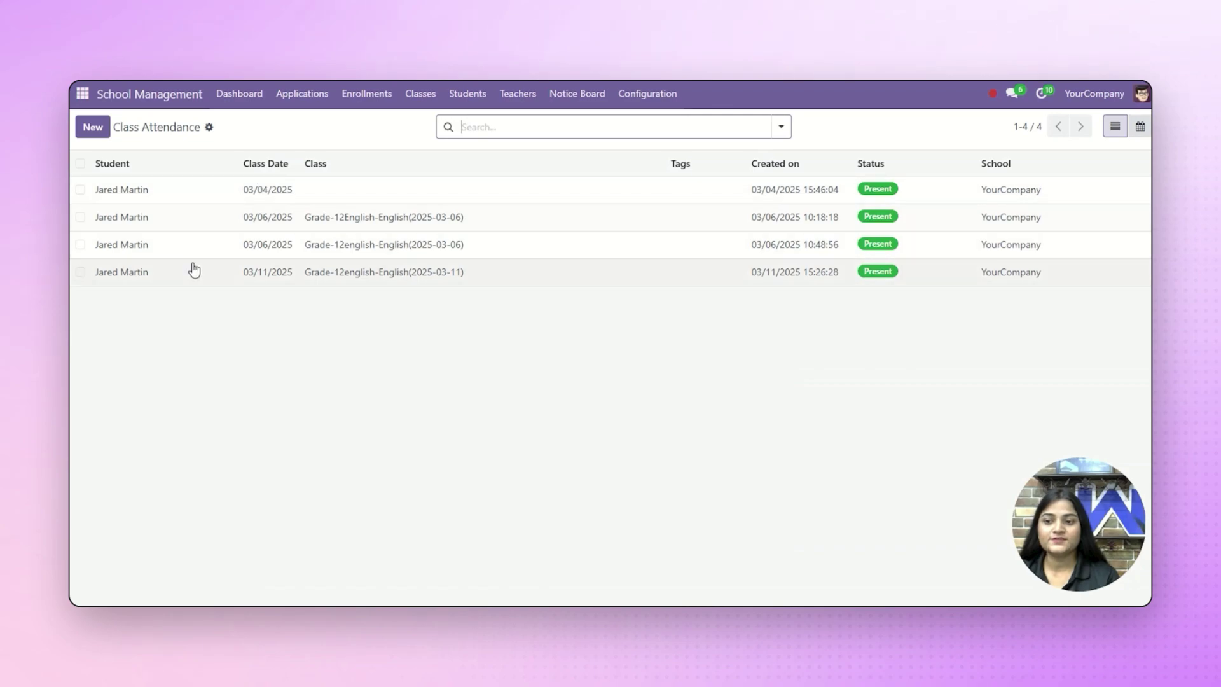